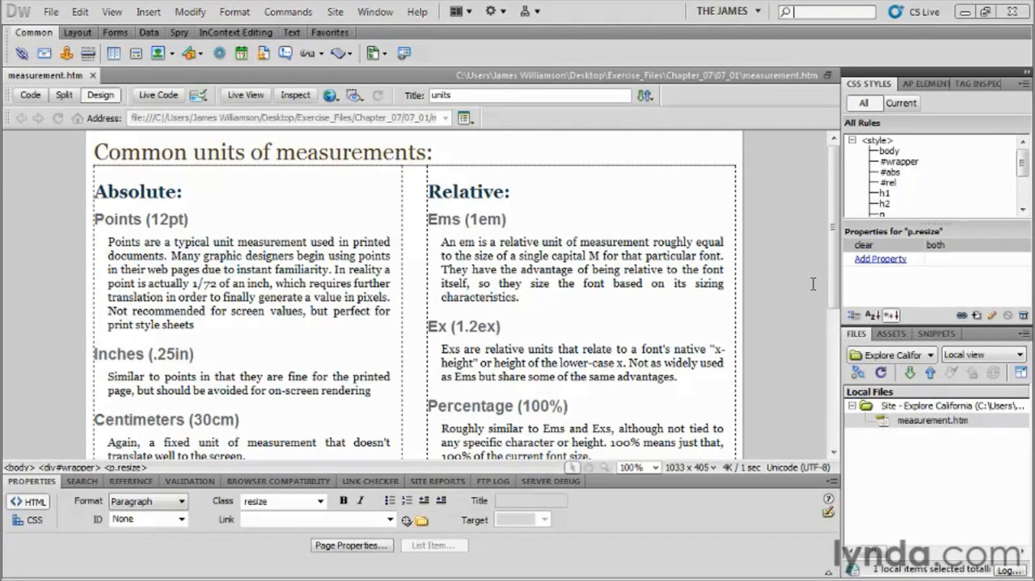
Examine the page's absolute units (points, inches, centimeters) and relative units (ems, ex, percentage, pixels), highlighting each heading.
left_click_drag(191, 219, 83, 224)
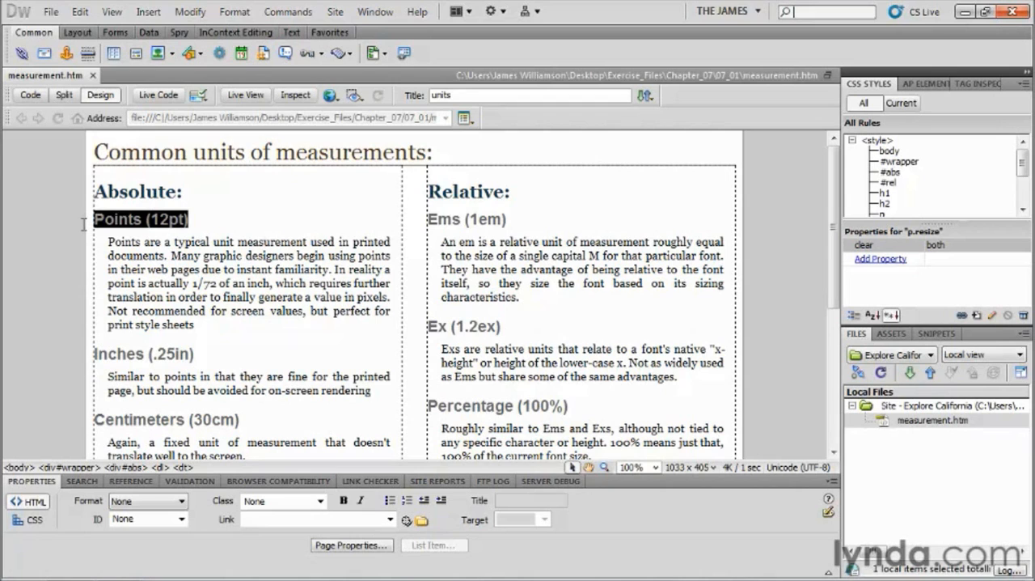
left_click_drag(832, 274, 833, 306)
left_click_drag(96, 289, 166, 365)
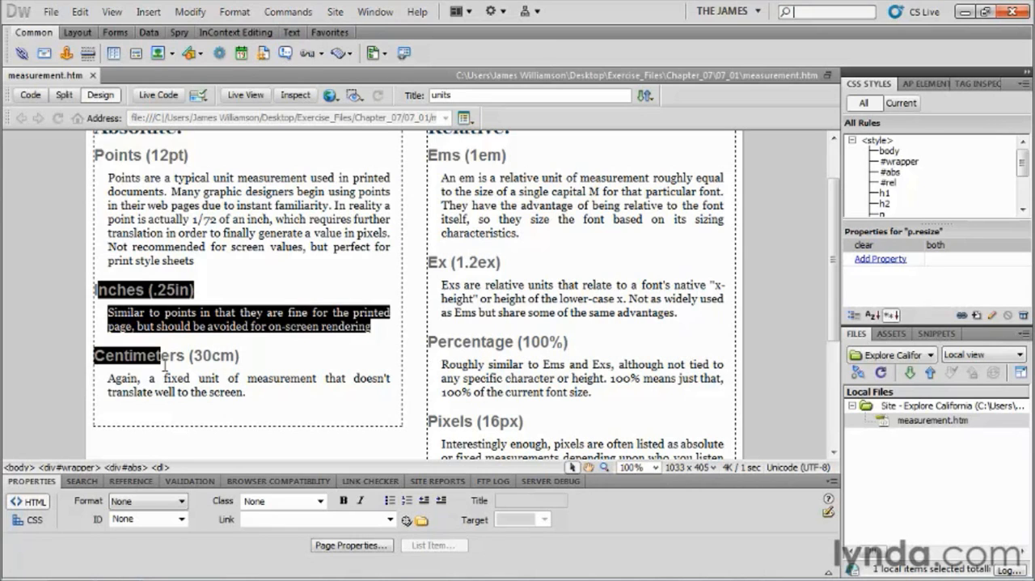
left_click_drag(831, 246, 833, 211)
left_click_drag(515, 220, 431, 233)
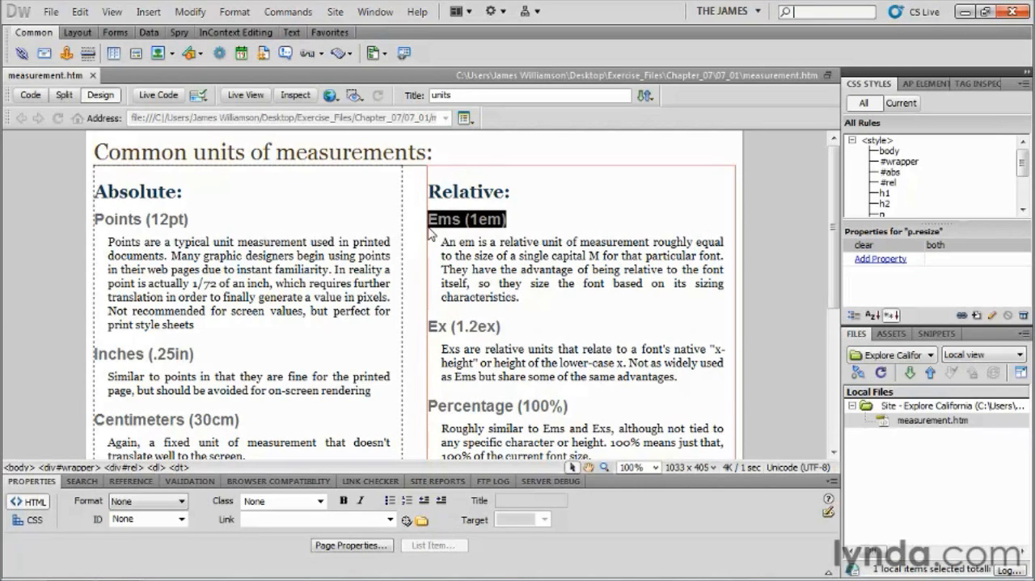
left_click_drag(504, 326, 437, 326)
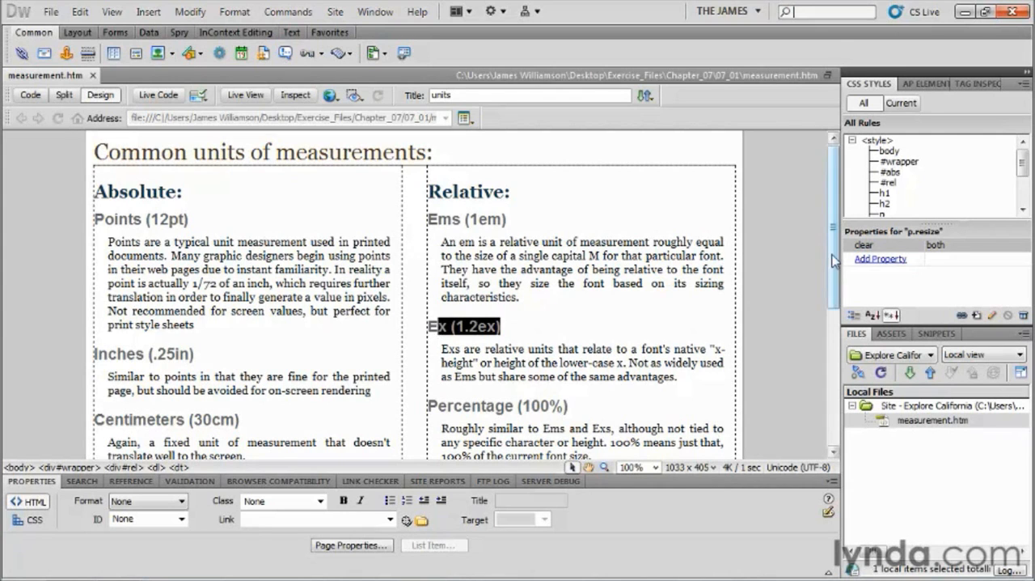
scroll(582, 243, "down", 4)
left_click_drag(582, 243, 421, 232)
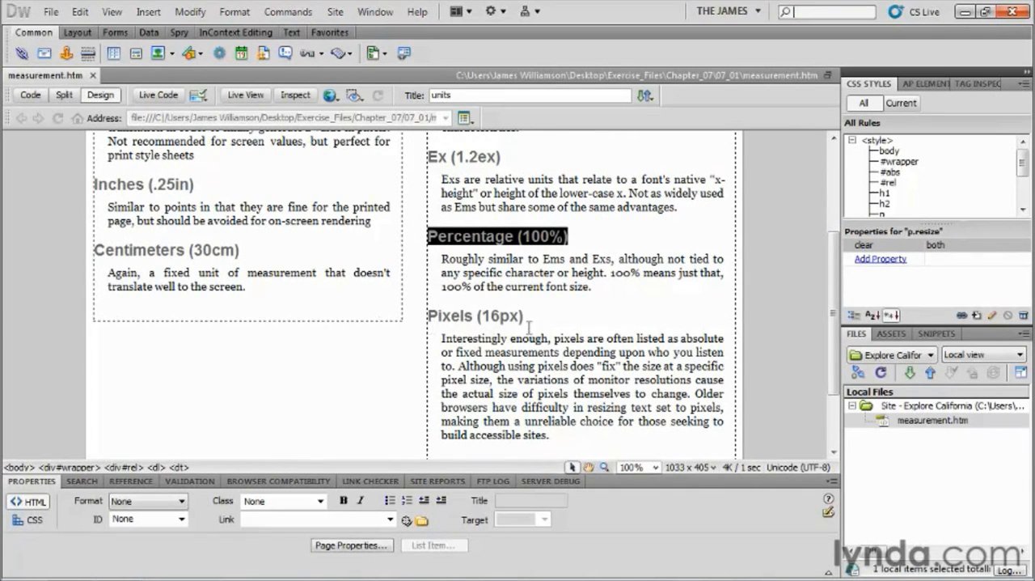
left_click_drag(527, 322, 404, 319)
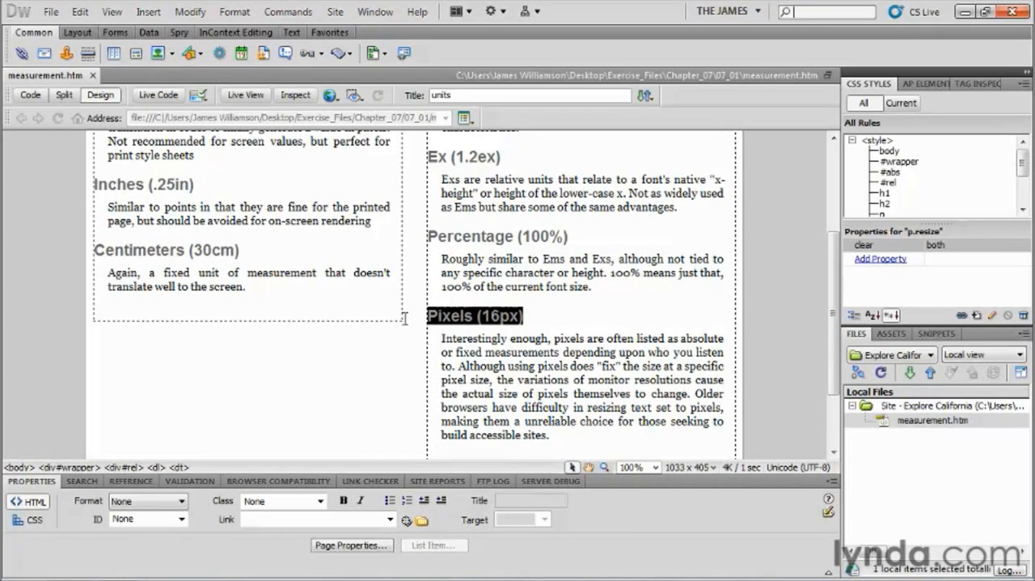
Check which class is applied to each of the two red paragraphs at the end of the page.
left_click_drag(835, 328, 835, 379)
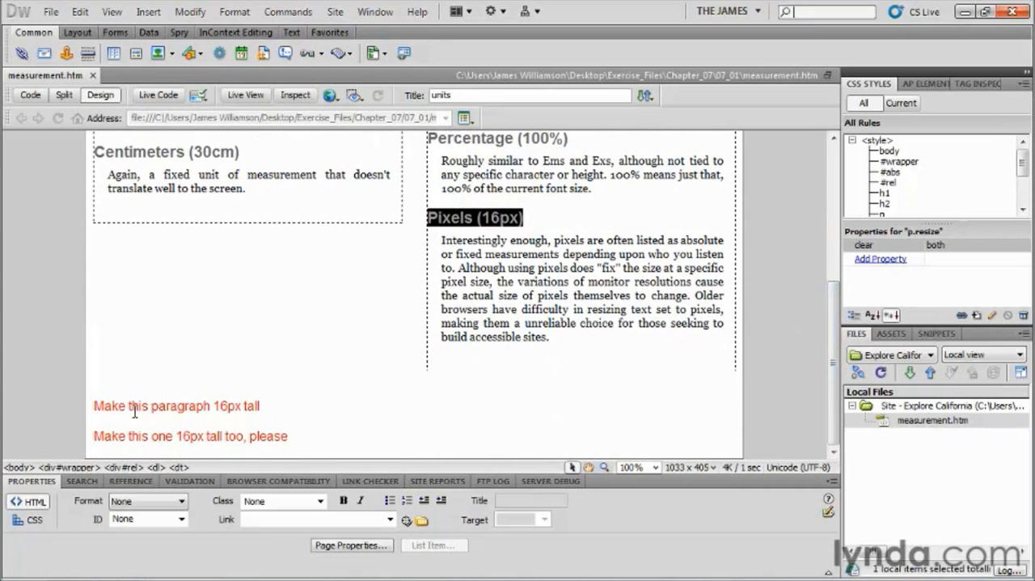
left_click(171, 407)
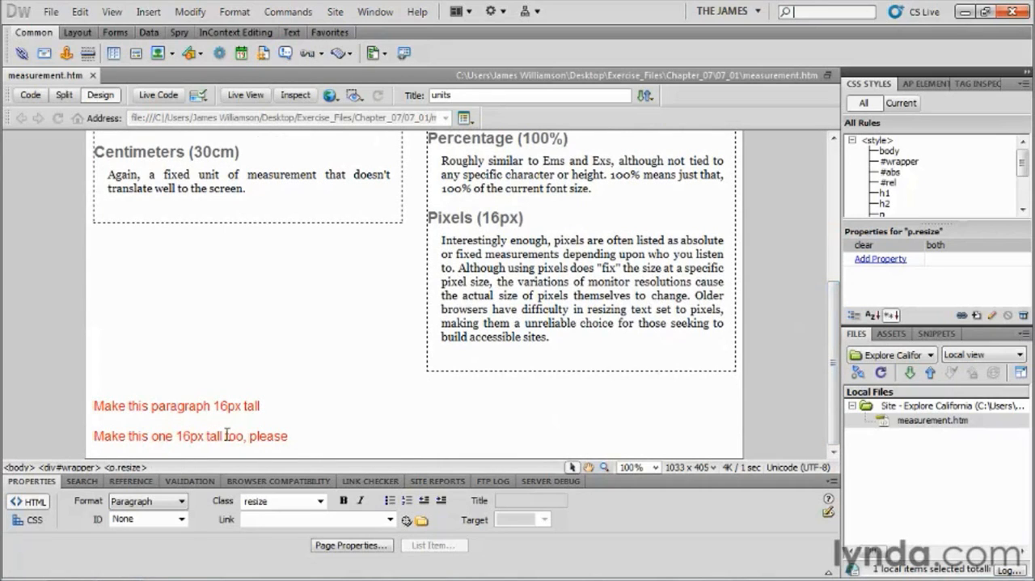
left_click(190, 435)
left_click(160, 407)
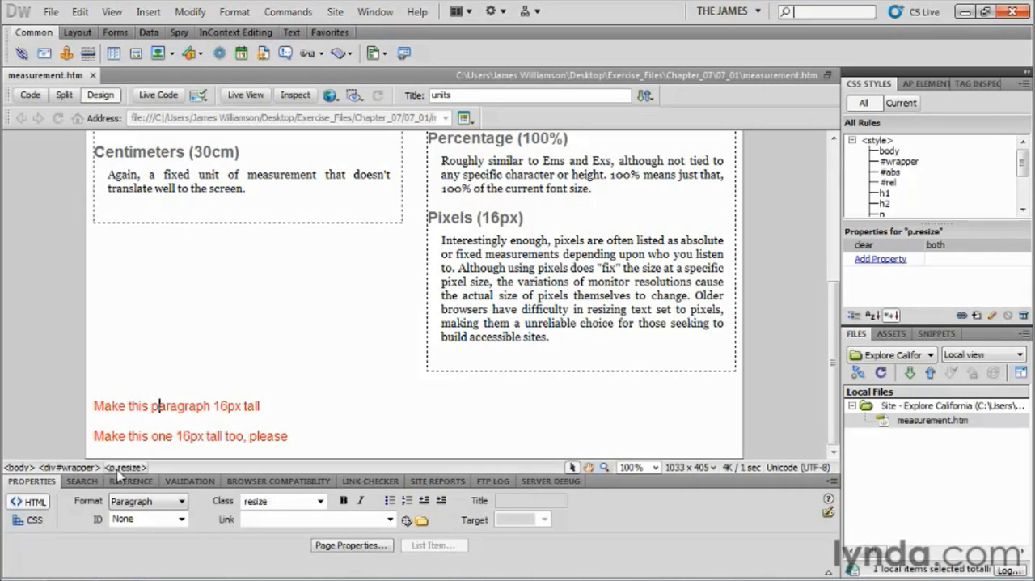
left_click(139, 436)
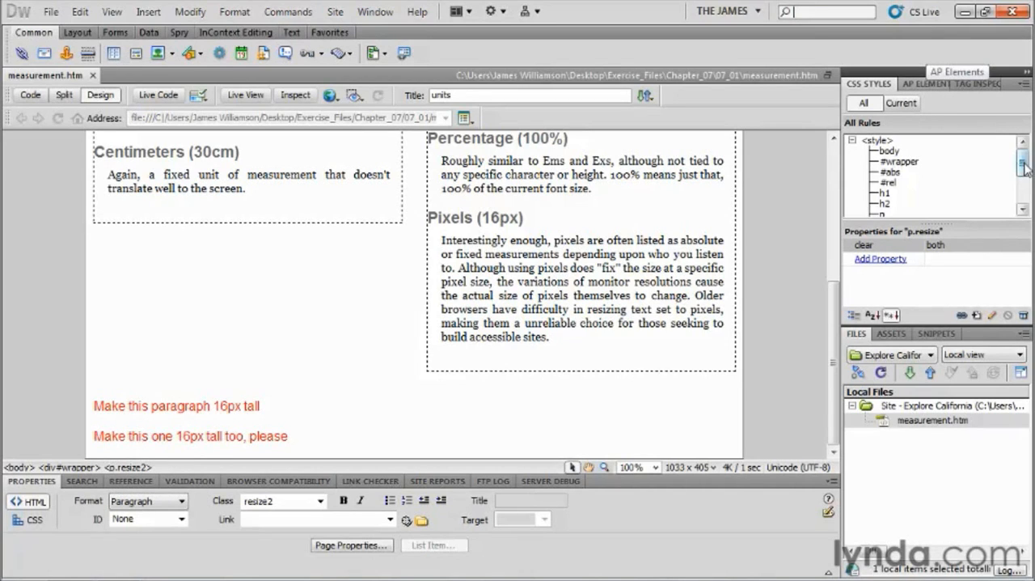
Add a font-size property of 16px to the p.resize CSS rule.
left_click_drag(1023, 162, 1024, 187)
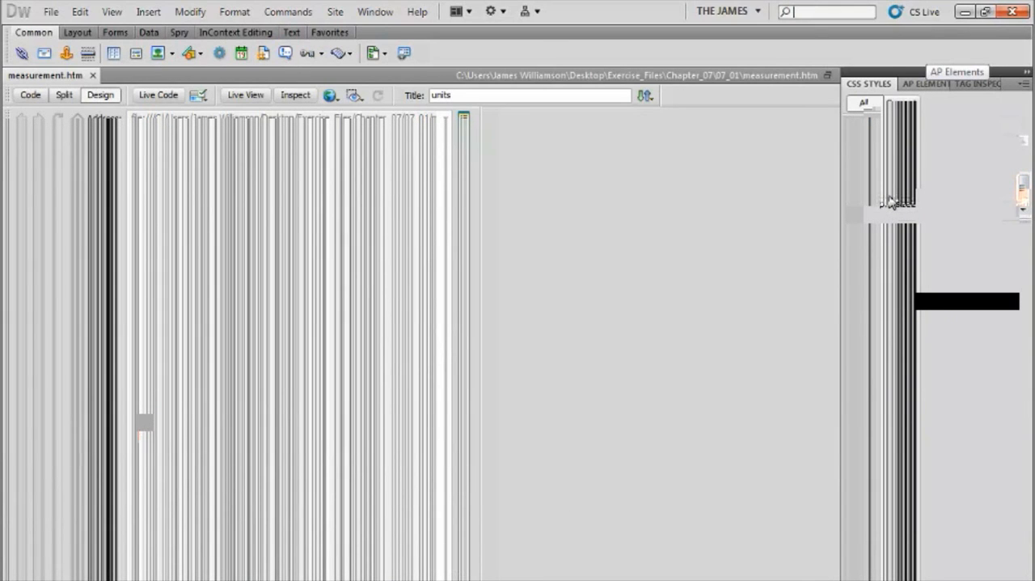
left_click(891, 205)
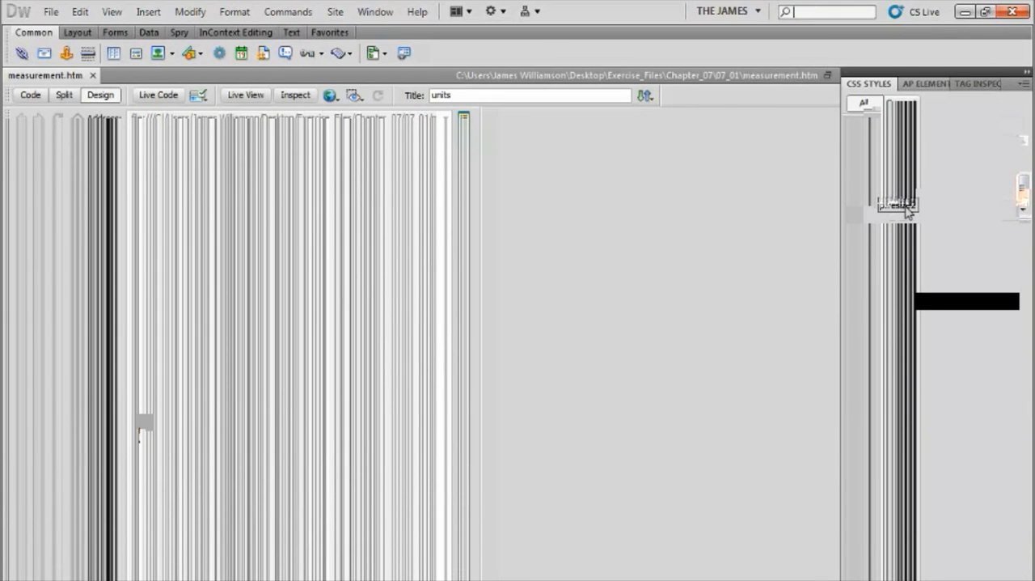
left_click(891, 194)
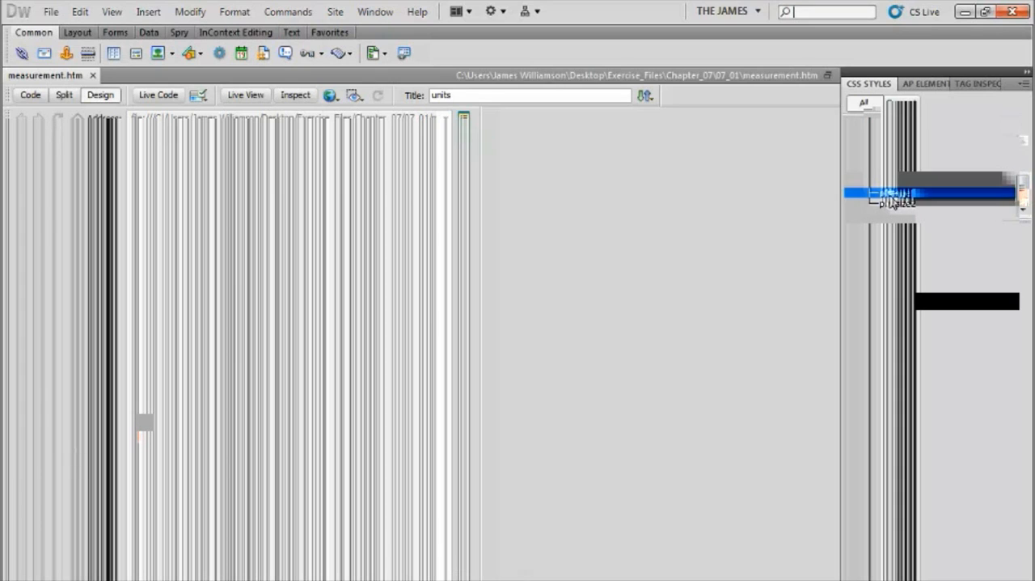
left_click(870, 259)
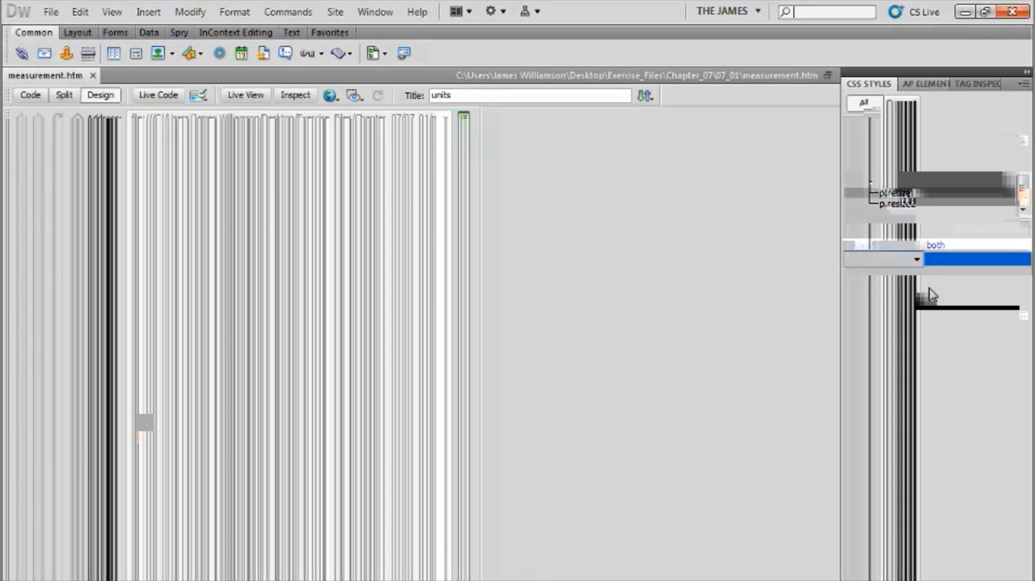
type("font-size")
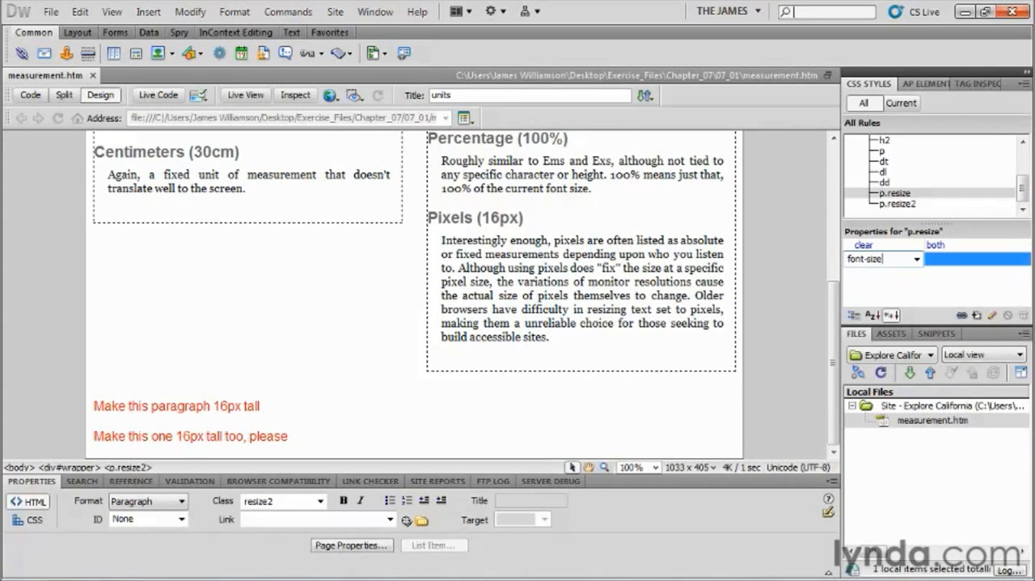
key("Tab")
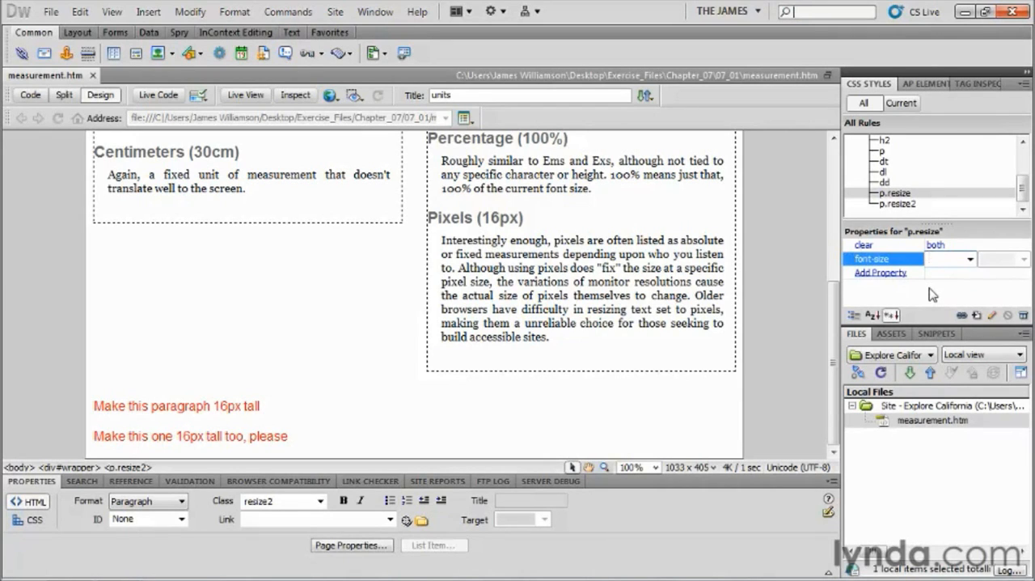
type("16px")
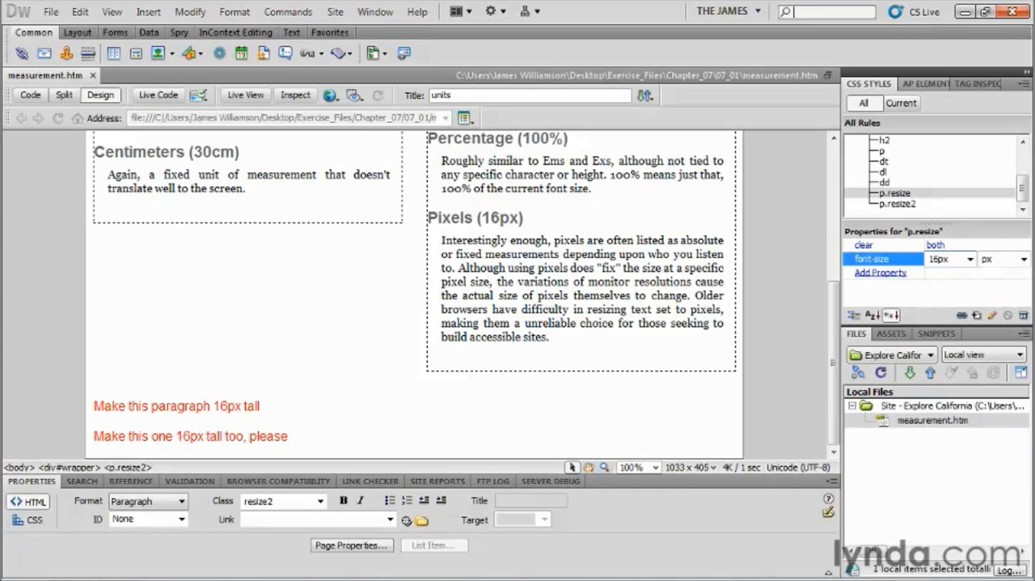
key("Return")
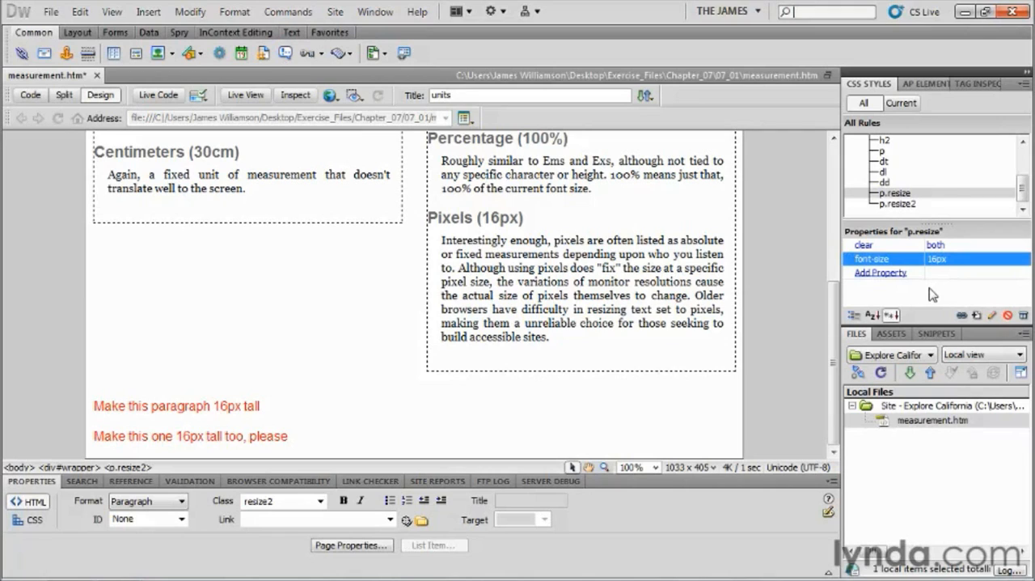
Add a font-size property of 1em to the p.resize2 CSS rule.
left_click(886, 204)
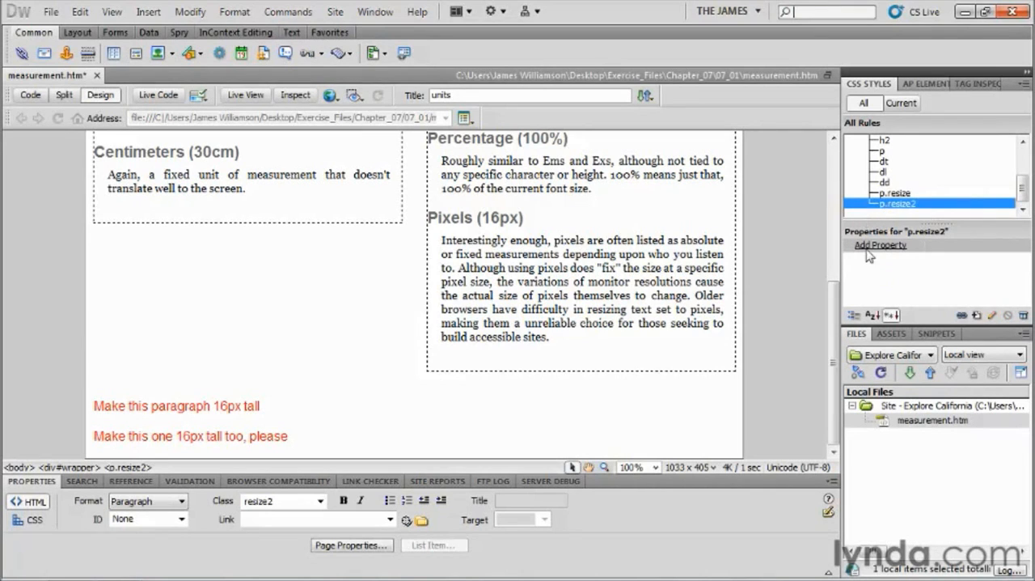
left_click(873, 245)
type("font-size")
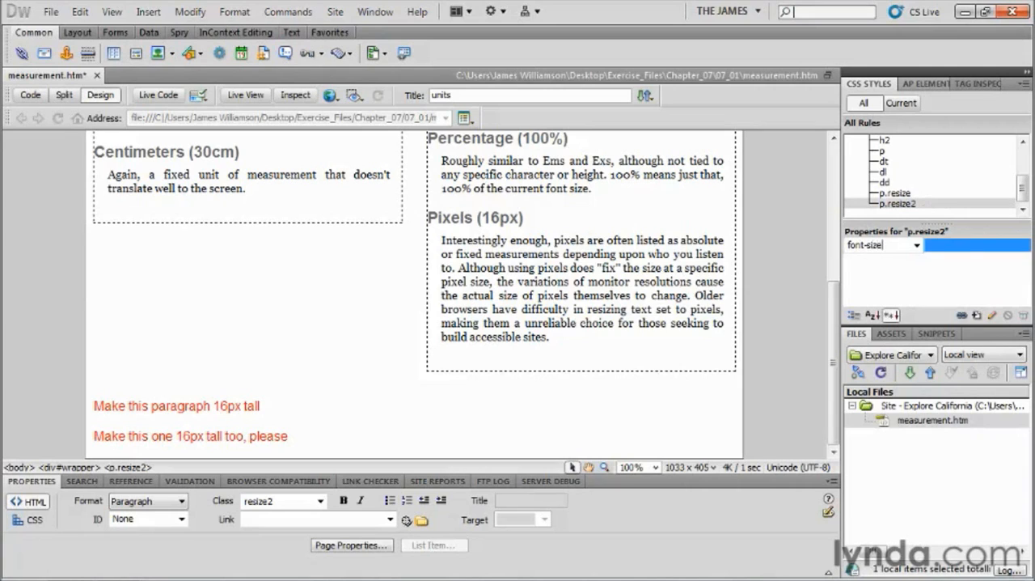
key("Tab")
type("1")
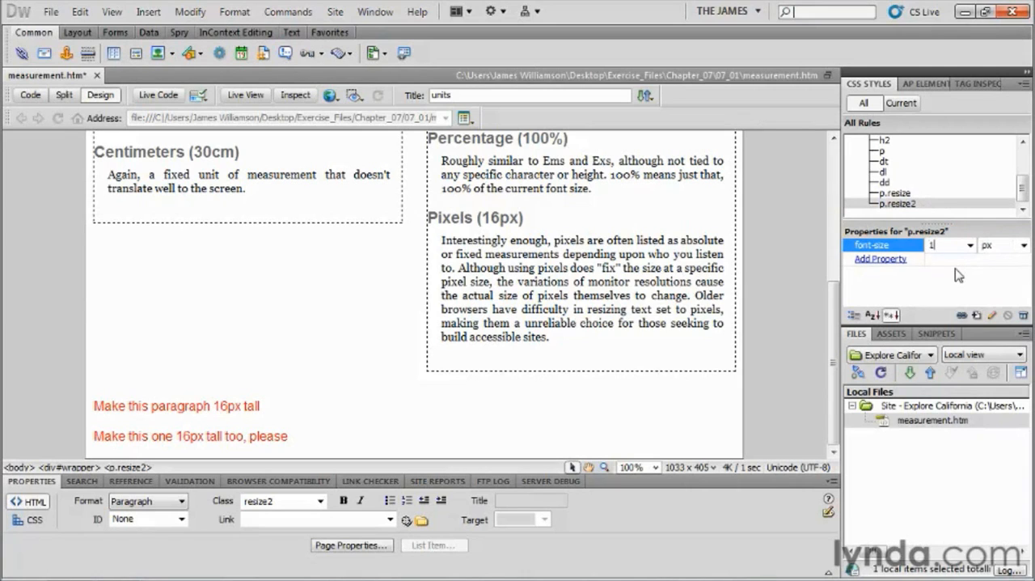
type("em")
key("Return")
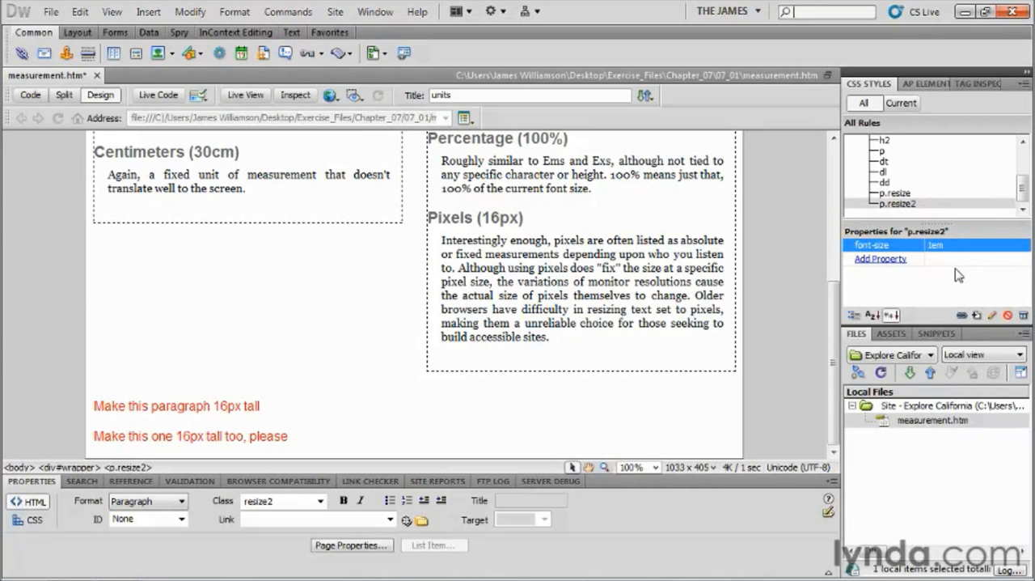
Save measurement.htm and preview it in Firefox to compare the two red paragraphs.
left_click(208, 285)
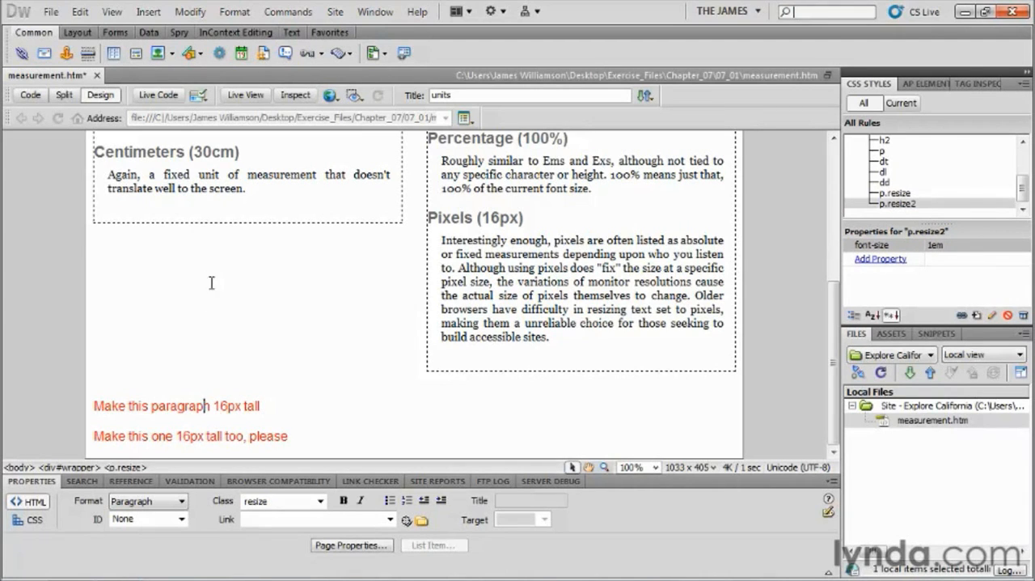
left_click(50, 12)
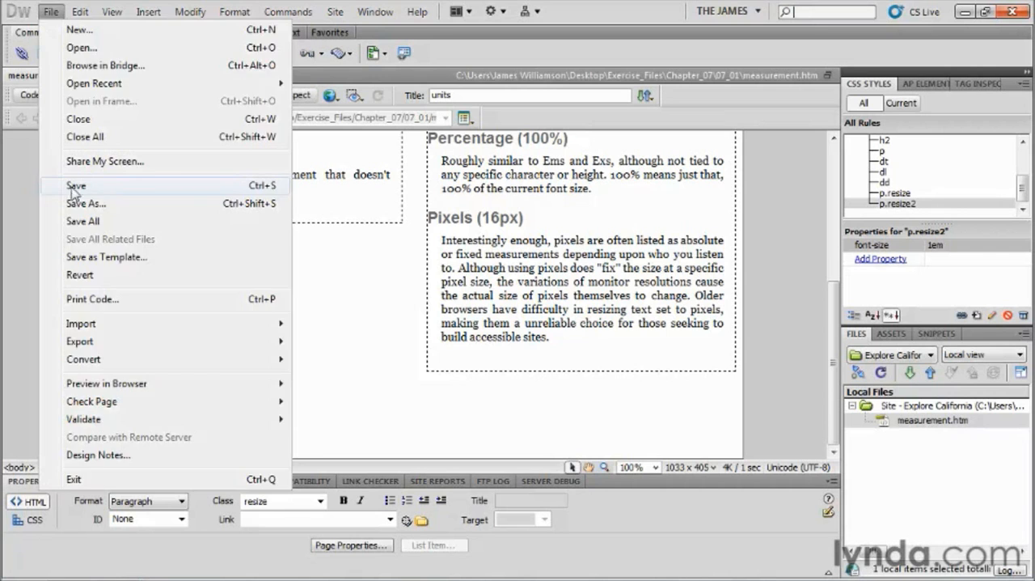
left_click(75, 186)
left_click(331, 95)
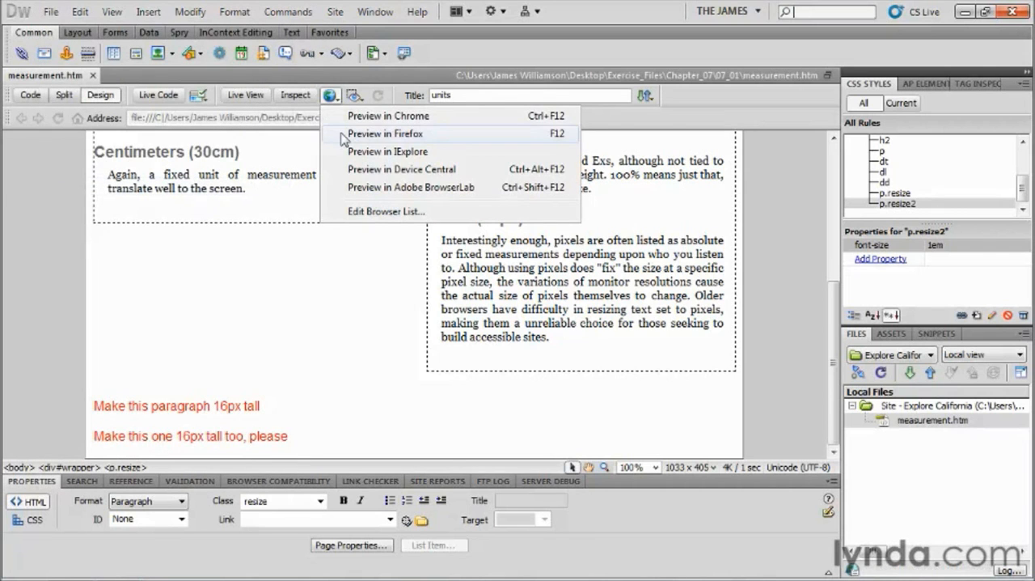
left_click(342, 134)
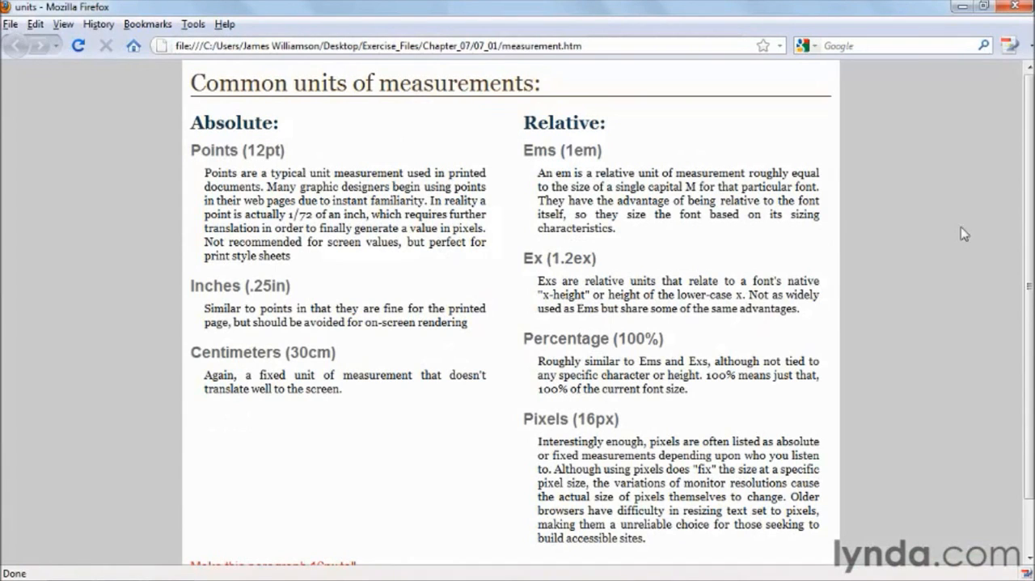
scroll(1030, 332, "down", 2)
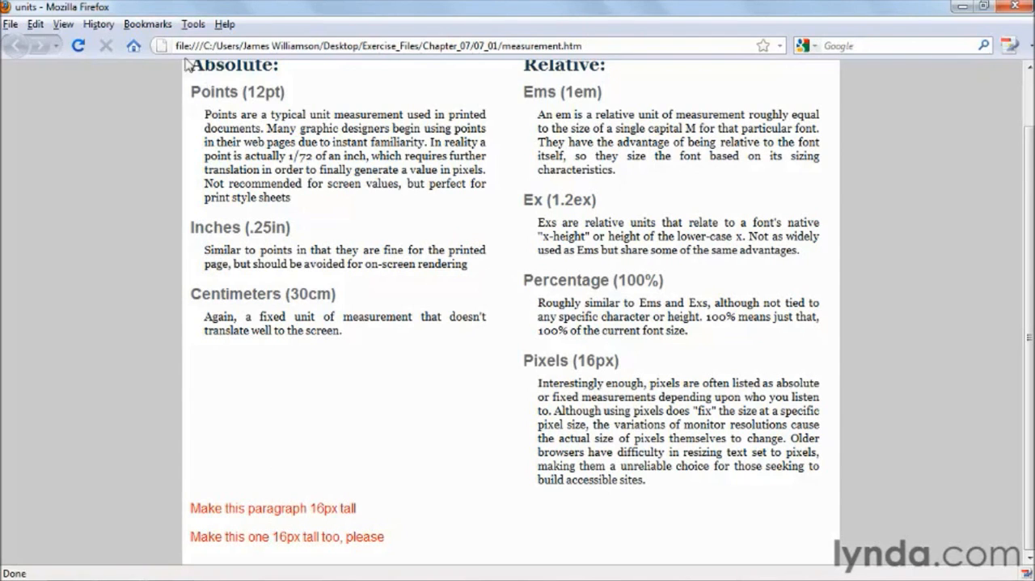
Show the available default font sizes in Firefox's content options.
left_click(192, 25)
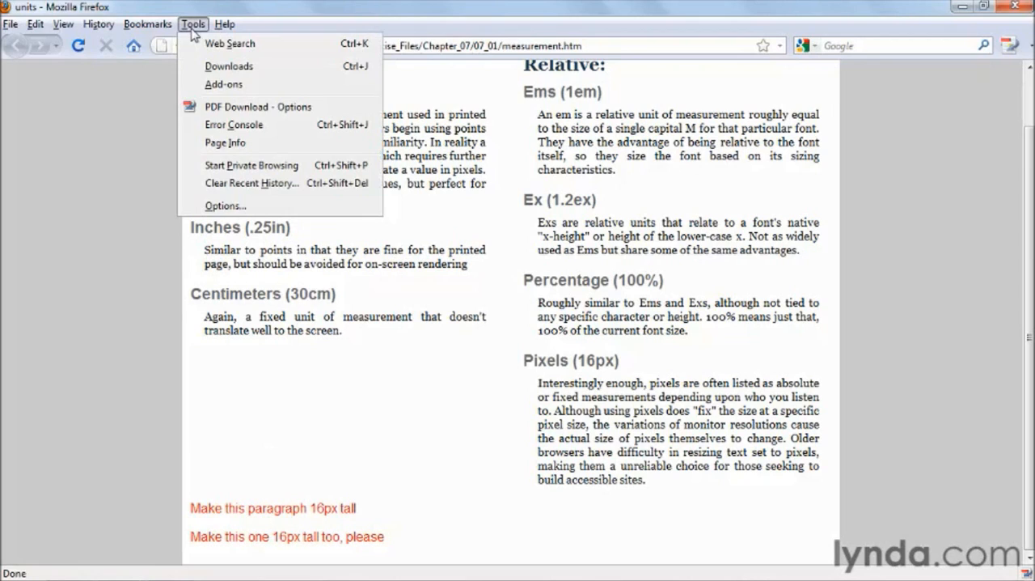
left_click(226, 204)
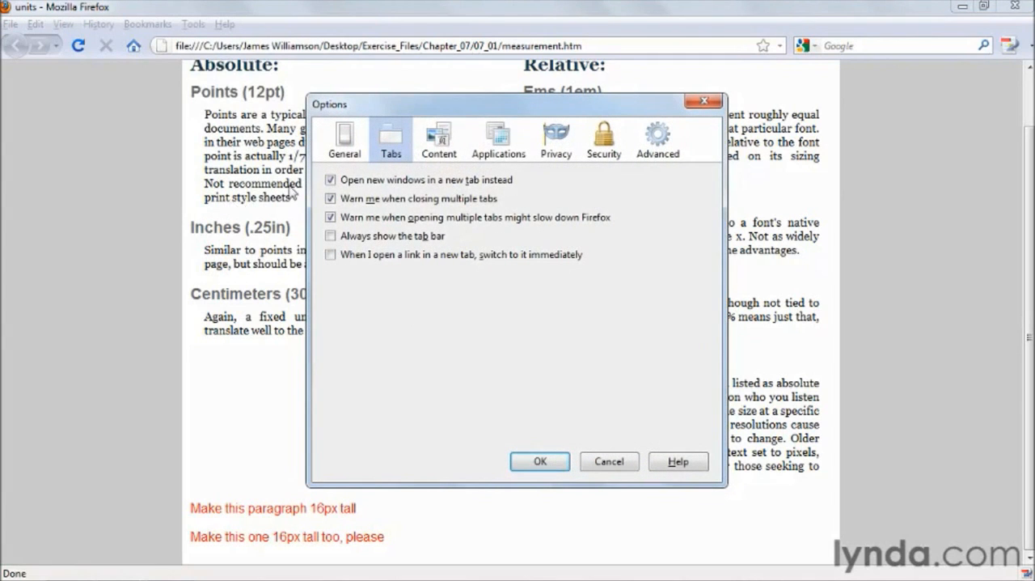
left_click(450, 143)
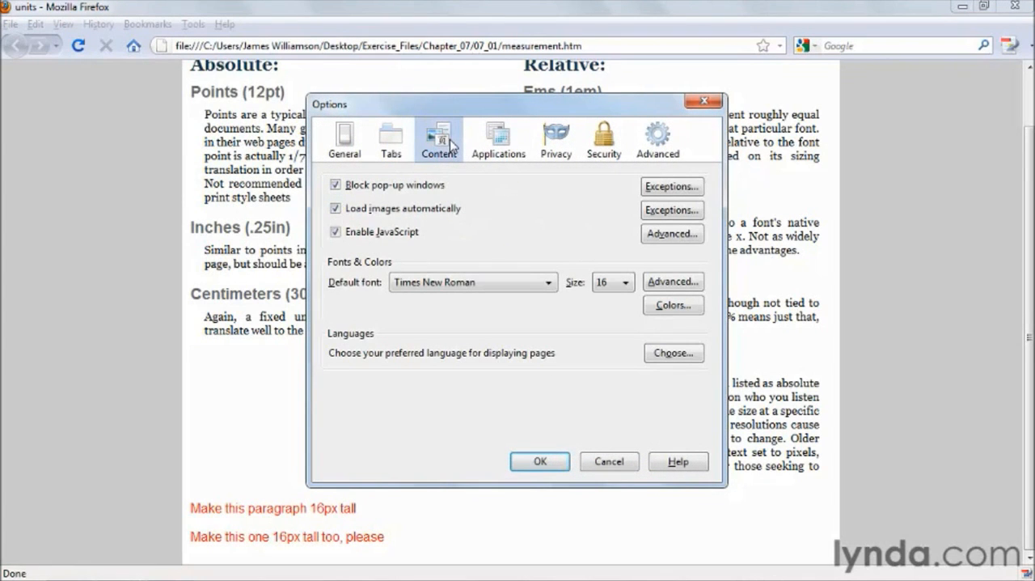
left_click(604, 284)
left_click(625, 283)
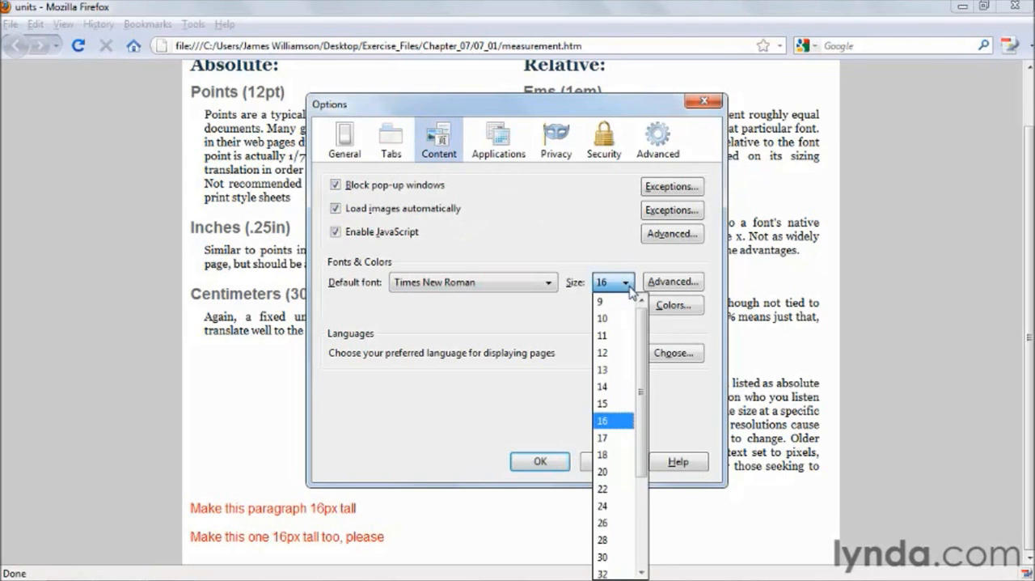
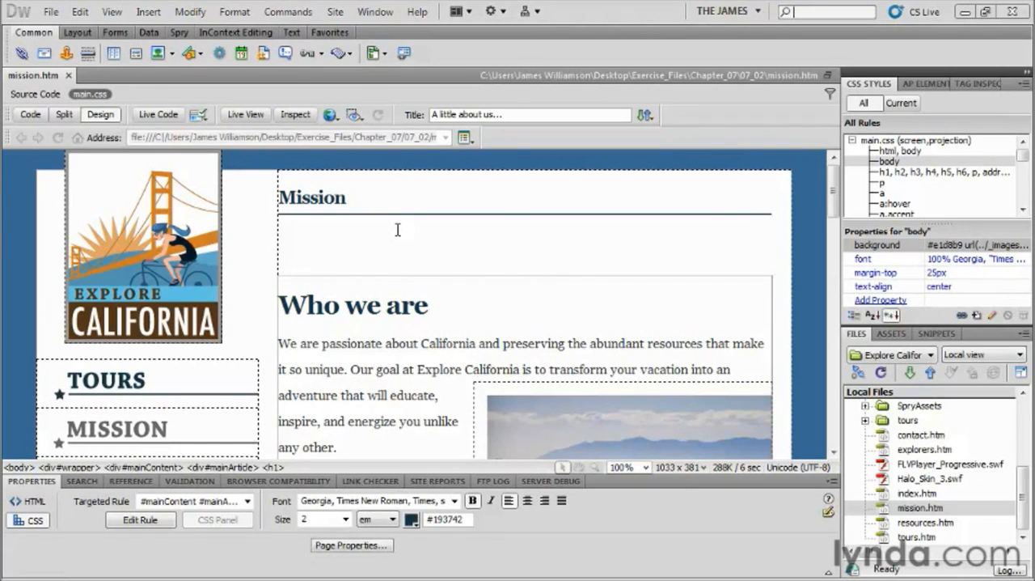
Examine the preset font families offered for the "Who we are" heading.
left_click(325, 305)
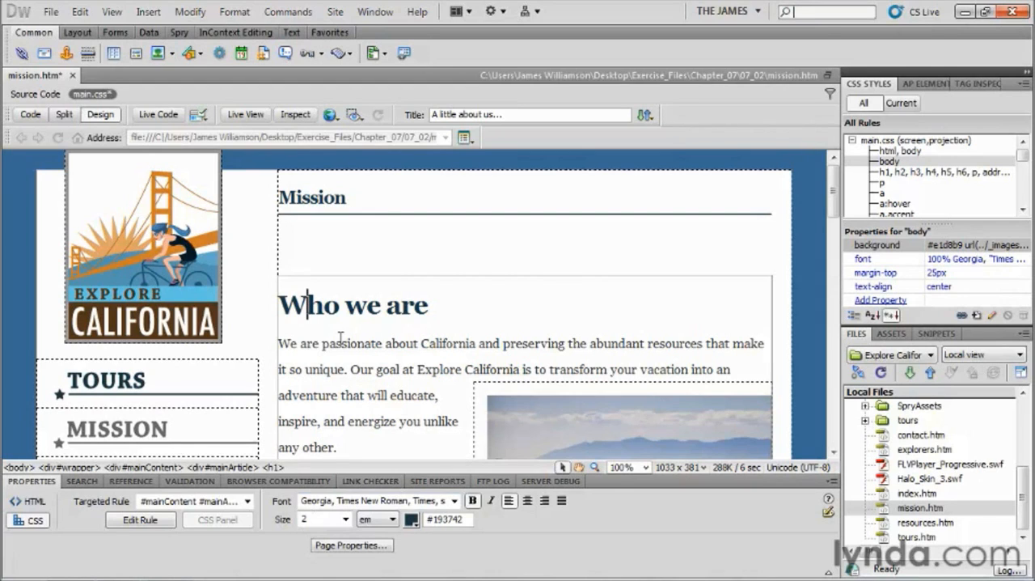
left_click(455, 502)
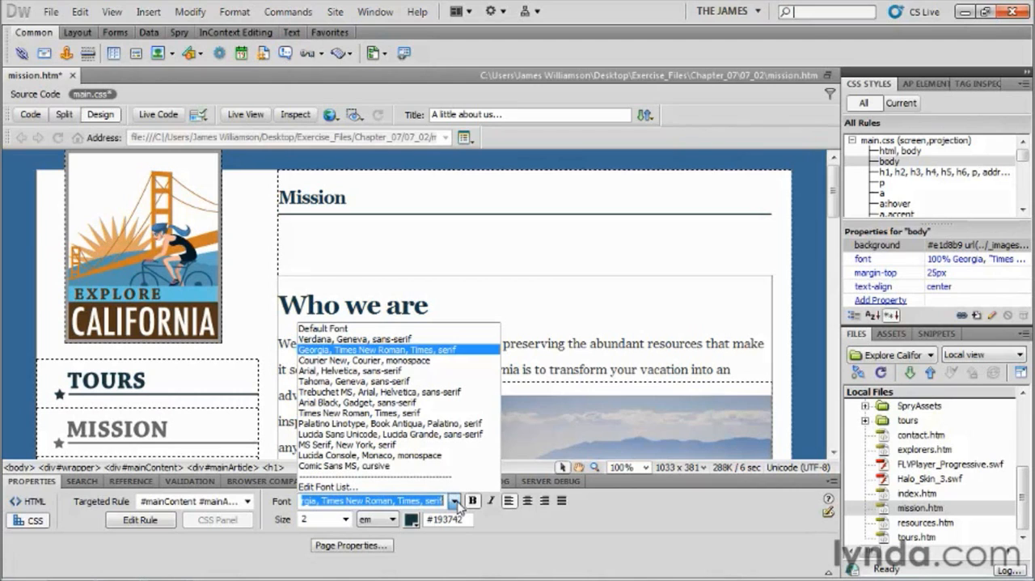
left_click(372, 306)
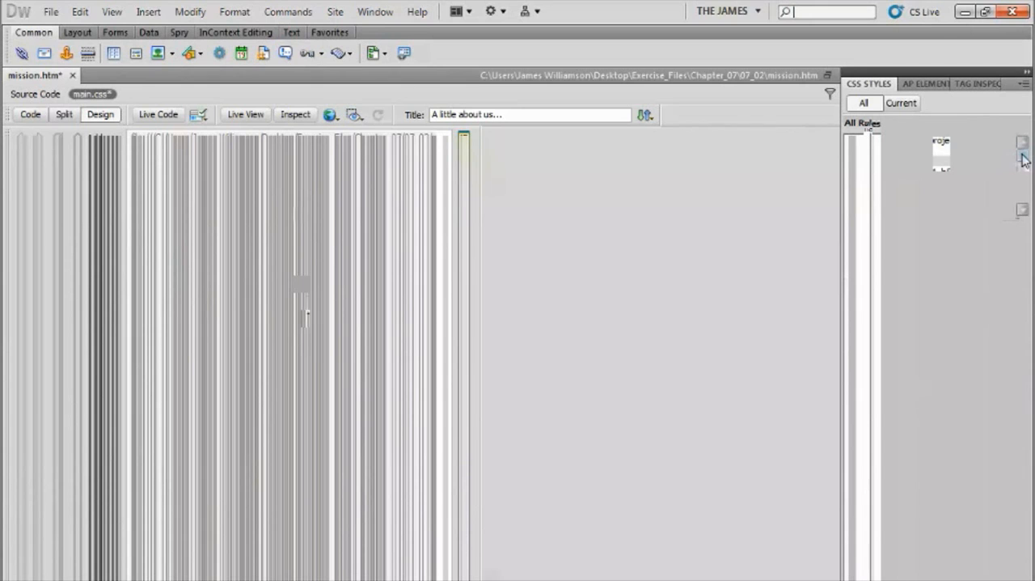
Edit the #mainContent h1 rule in main.css and bring up the editor for its font-family list.
left_click_drag(1022, 154, 1023, 168)
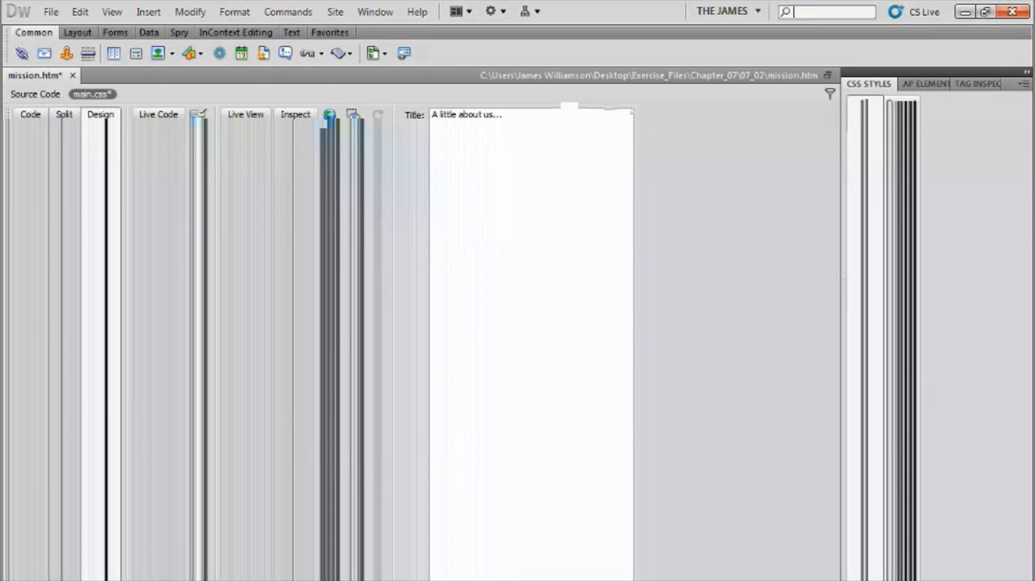
double_click(915, 152)
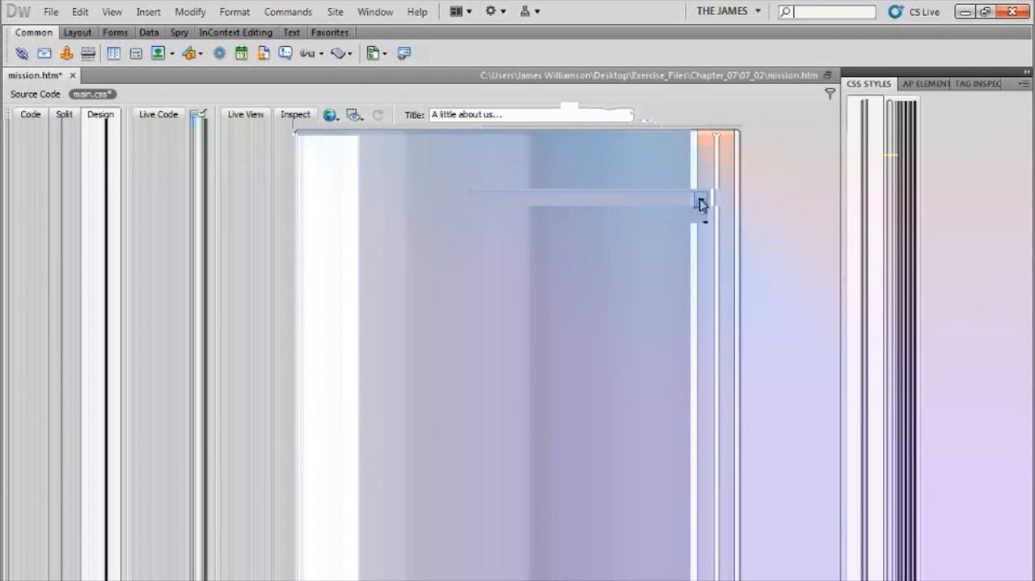
left_click(700, 200)
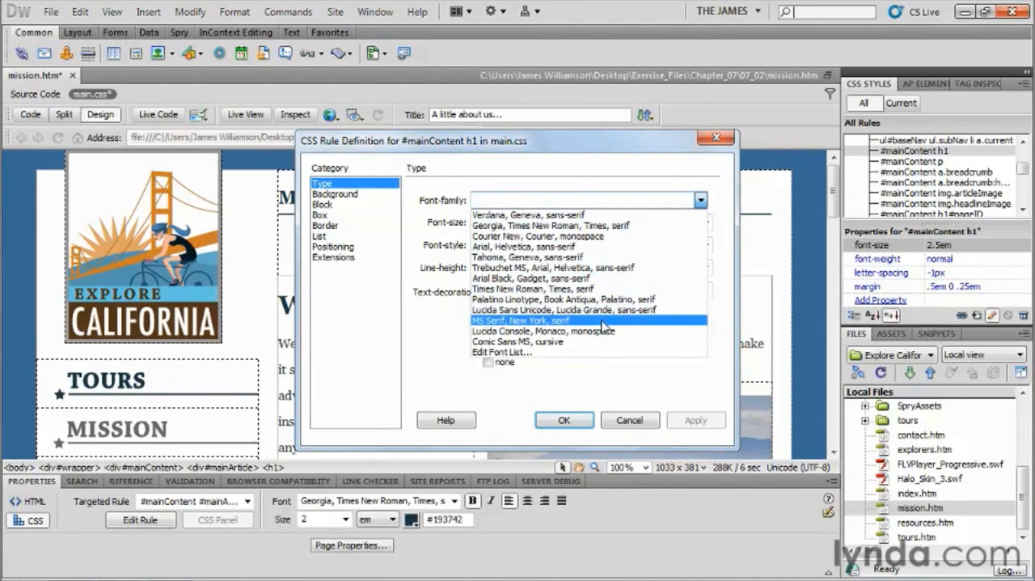
left_click(509, 352)
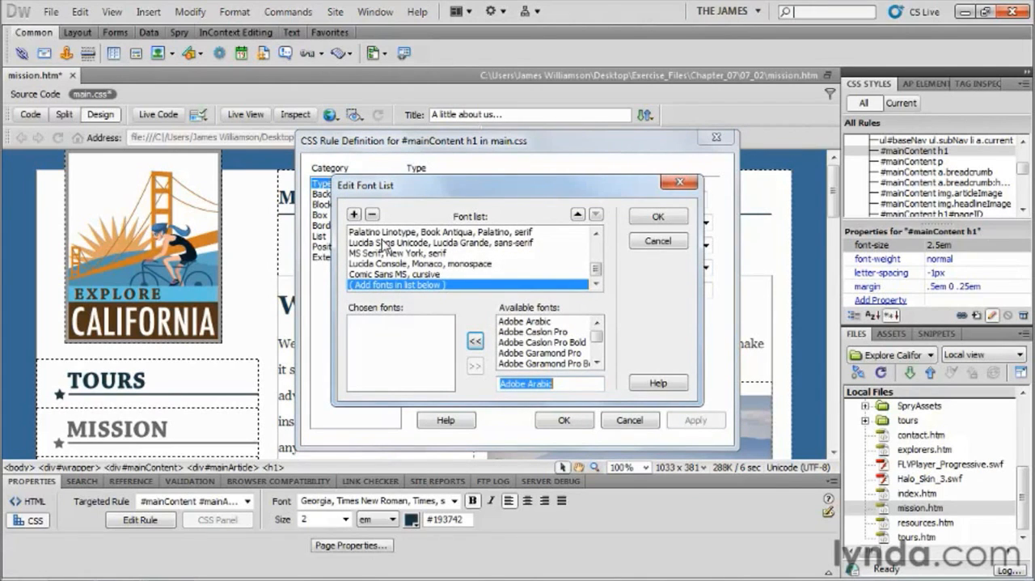
Start a new font stack with Chaparral Pro as its first chosen font.
left_click(525, 321)
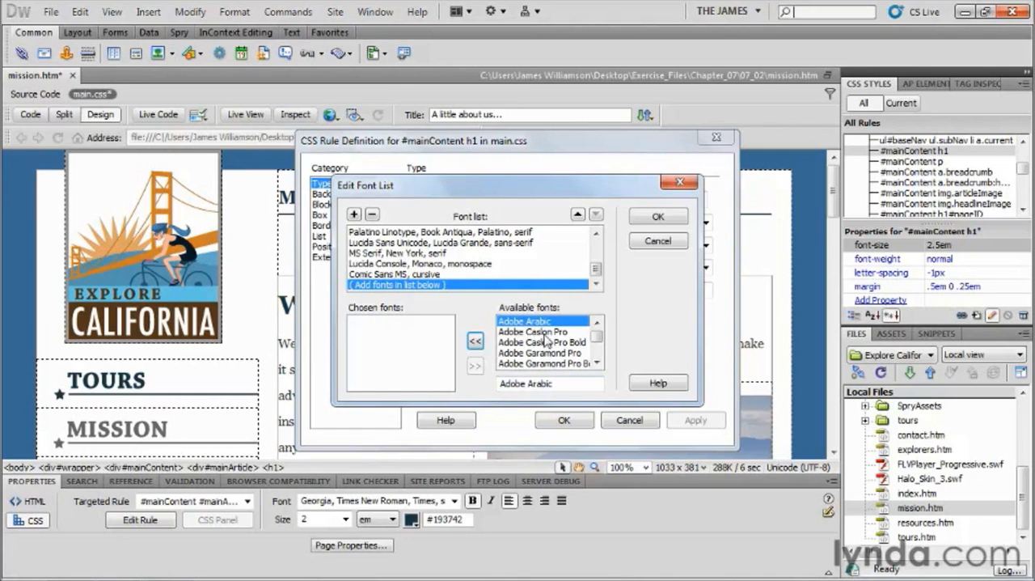
key("c")
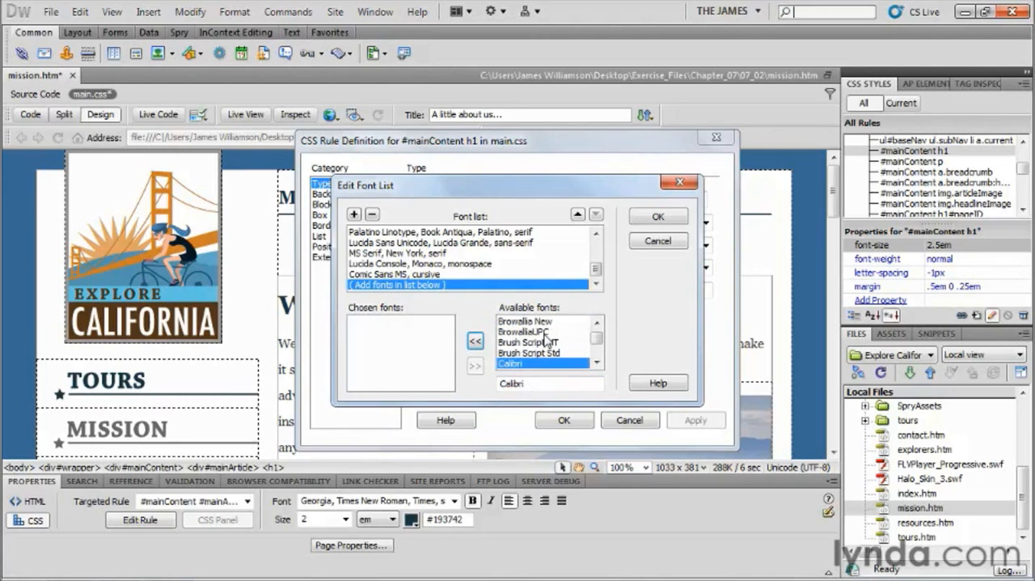
left_click(596, 363)
left_click(597, 363)
left_click(596, 363)
left_click(597, 363)
left_click(597, 363)
left_click(597, 363)
left_click(596, 363)
left_click(525, 342)
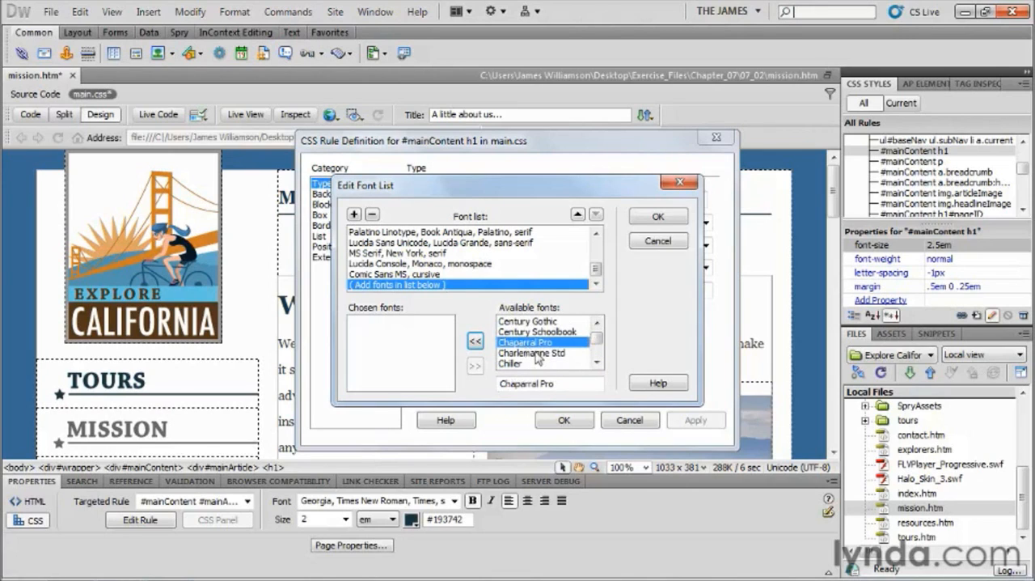
left_click(475, 341)
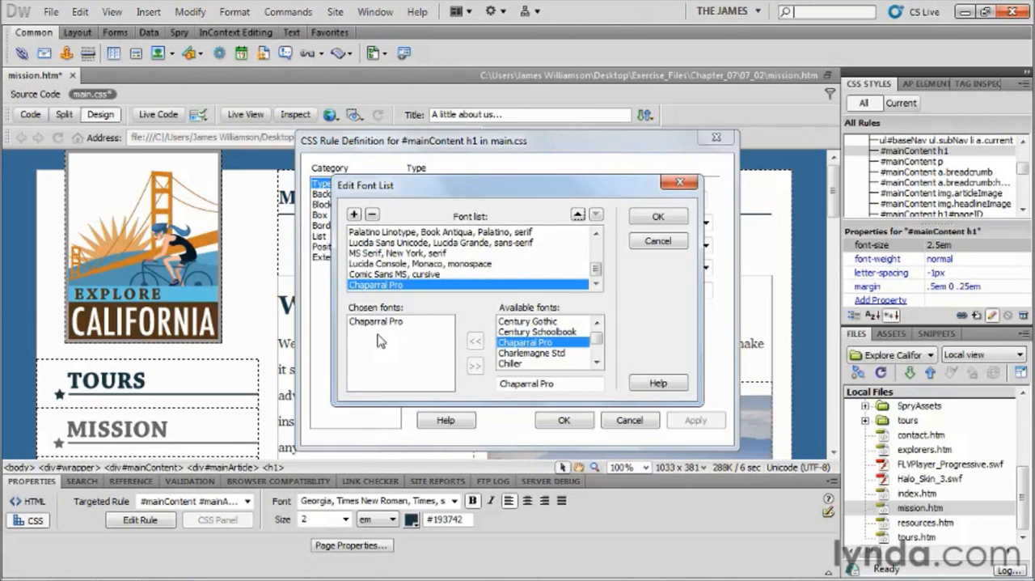
Add Cambria as the second font in the Chaparral Pro stack.
left_click(597, 321)
left_click(597, 322)
left_click(596, 322)
left_click(596, 322)
left_click(597, 321)
left_click(596, 322)
left_click(596, 322)
left_click(514, 332)
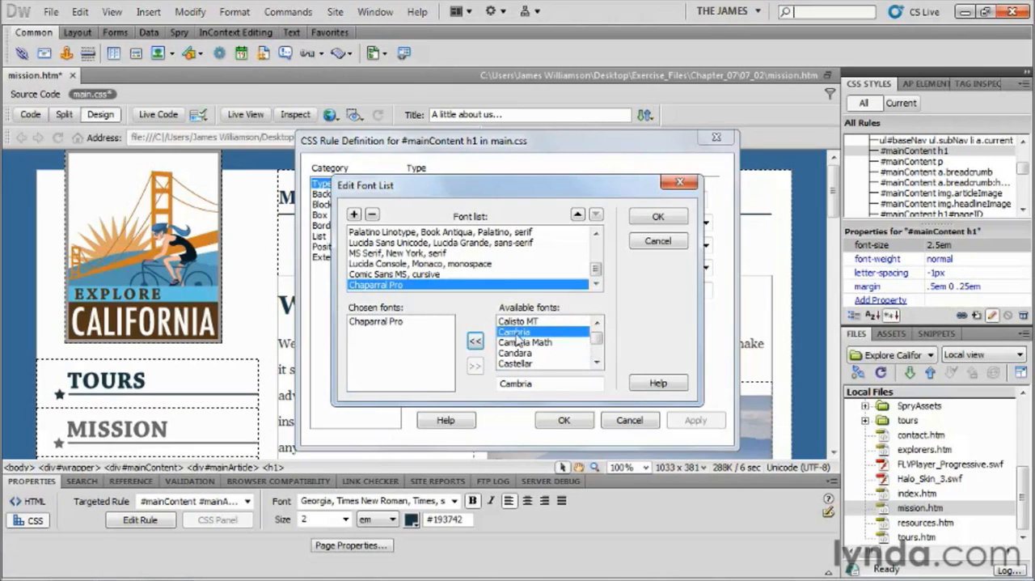
left_click(475, 341)
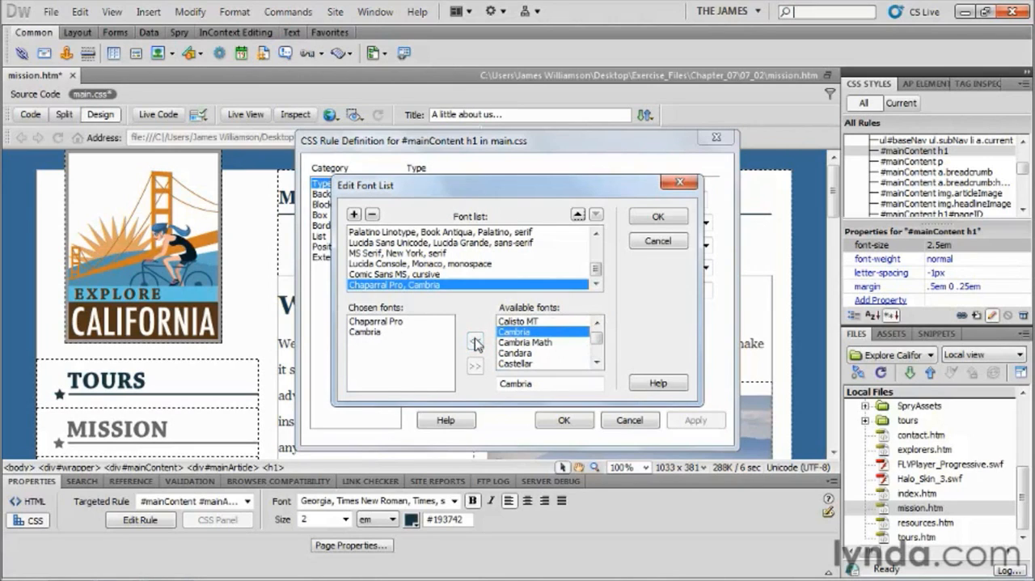
Add Georgia as the third font, following Cambria in the new stack.
left_click(598, 364)
left_click(598, 364)
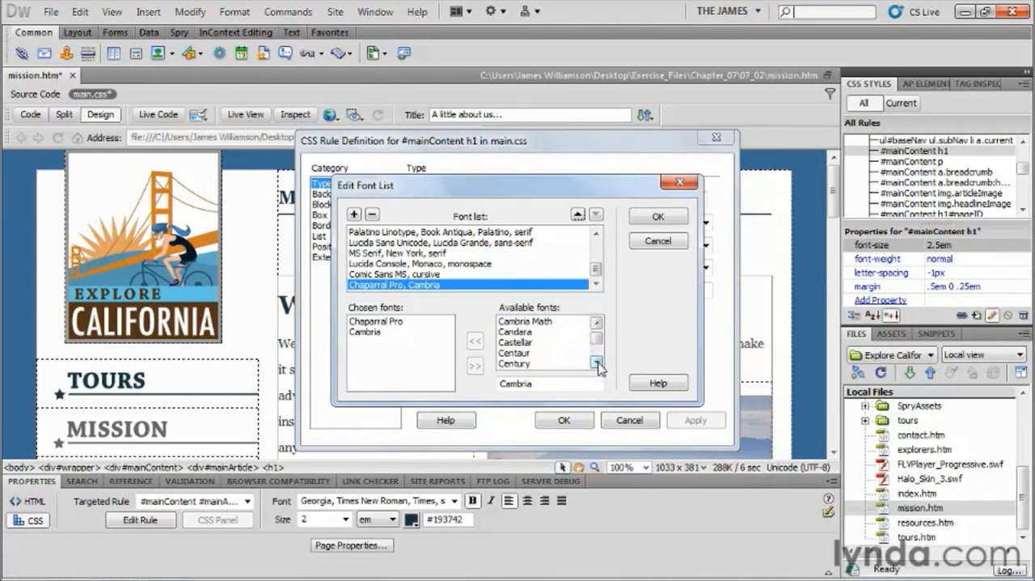
left_click(524, 354)
key("g")
left_click(596, 363)
left_click(596, 363)
left_click(595, 363)
left_click(596, 363)
left_click(517, 353)
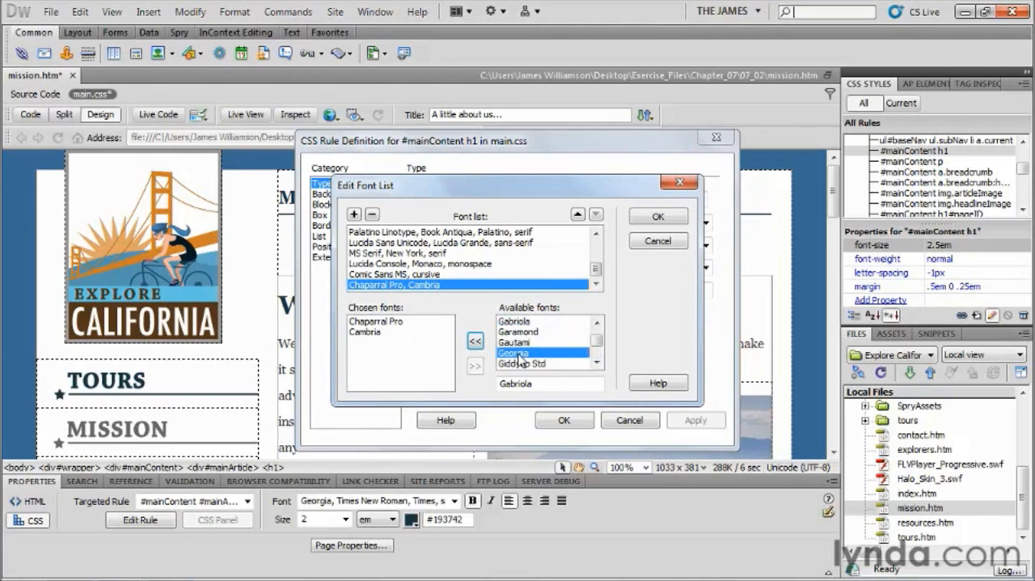
left_click(476, 341)
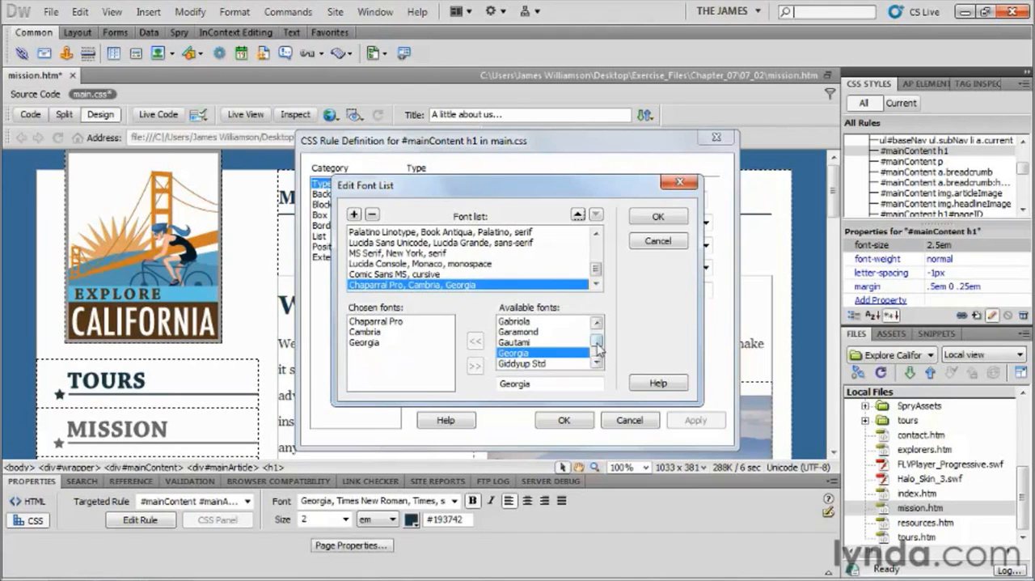
Complete the new font stack with the generic serif family as the last fallback.
mouse_move(599, 343)
left_mouse_down()
mouse_move(599, 326)
mouse_move(593, 362)
left_mouse_up()
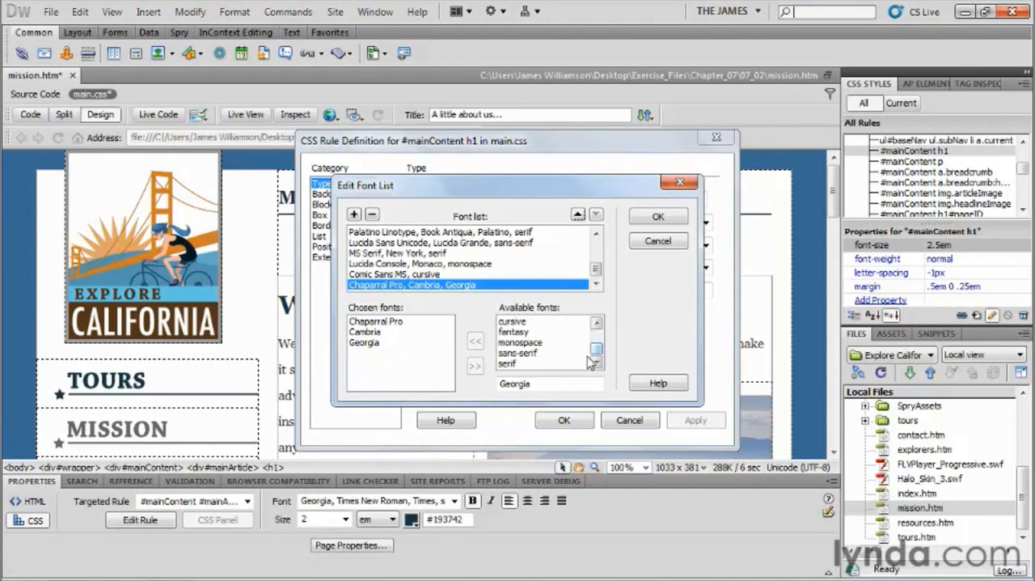
left_click(512, 364)
left_click(475, 341)
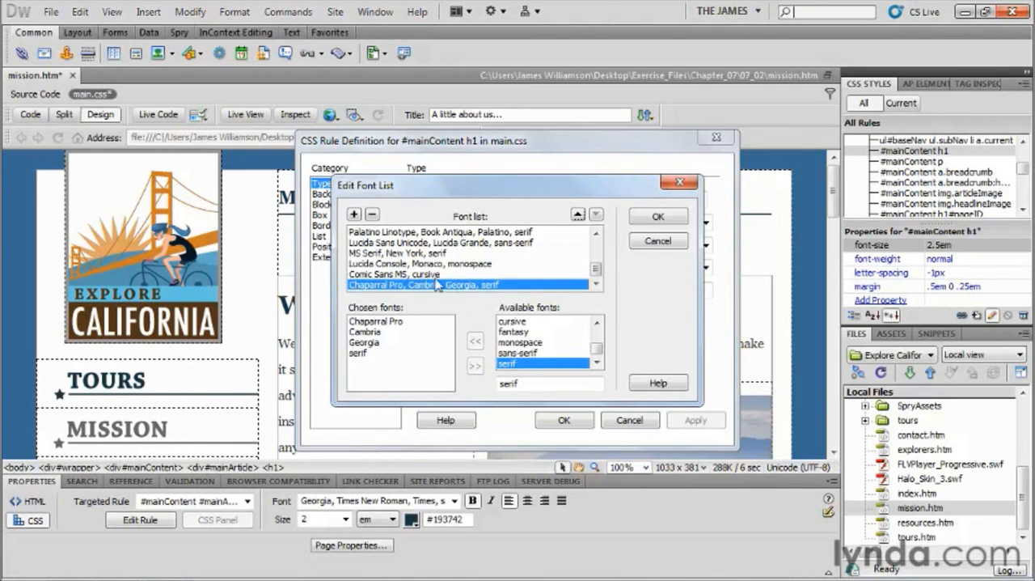
Move the Chaparral Pro, Cambria, Georgia, serif stack to the top of the font list and accept the list.
left_click(577, 215)
left_click(577, 214)
left_click(577, 214)
left_click(577, 214)
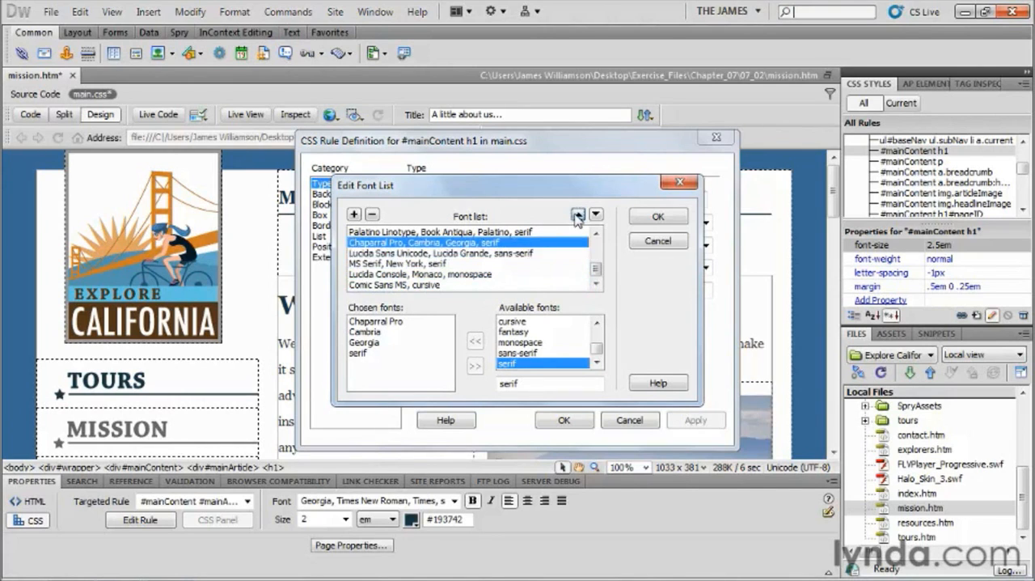
left_click(577, 214)
left_click(576, 215)
left_click(577, 214)
left_click(576, 214)
left_click(577, 215)
left_click(577, 214)
left_click(576, 215)
left_click(577, 215)
left_click(577, 214)
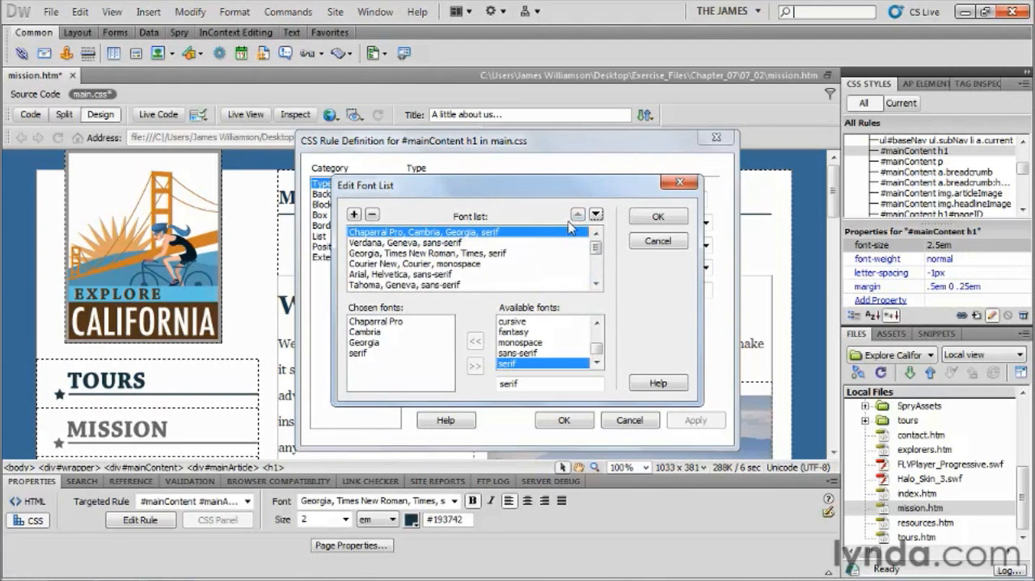
left_click(655, 216)
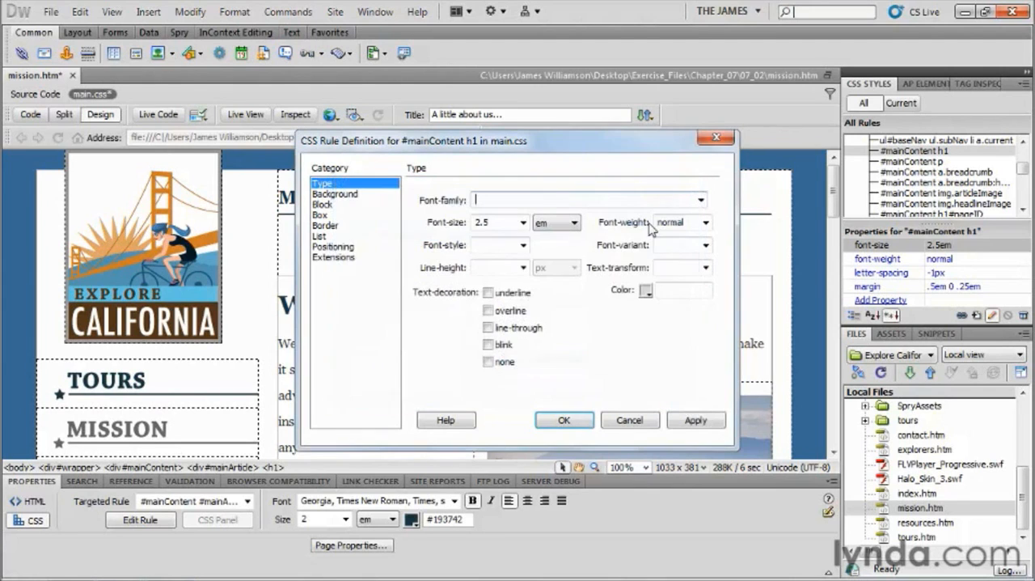
Set the font-family of the #mainContent h1 rule to Chaparral Pro, Cambria, Georgia, serif and apply the rule.
left_click(700, 202)
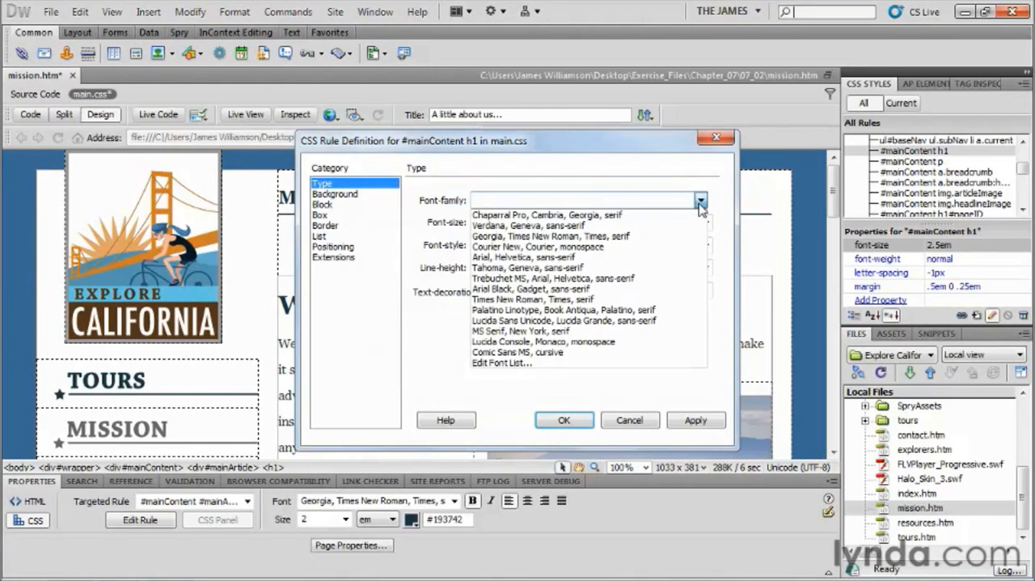
left_click(616, 216)
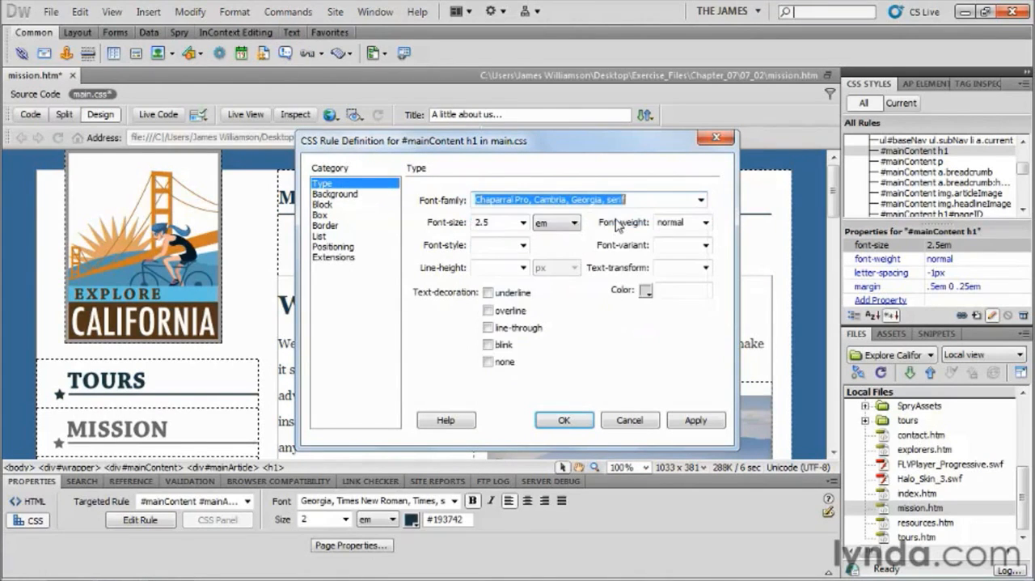
left_click(558, 420)
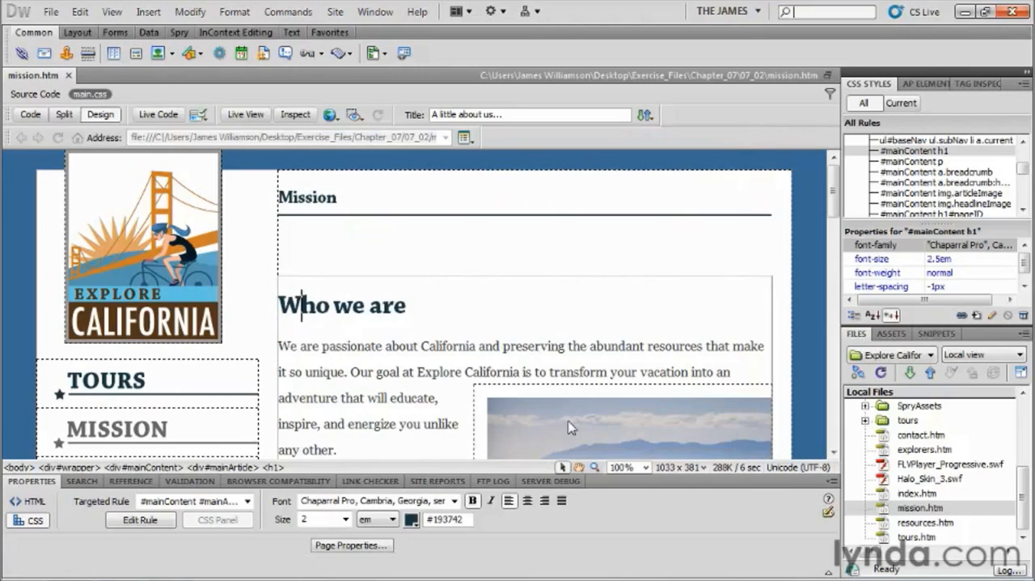
Check the font on the "Mission" and "Who we are" headings and on the "Sign up!" callout heading further down.
left_click(308, 196)
left_click(305, 302)
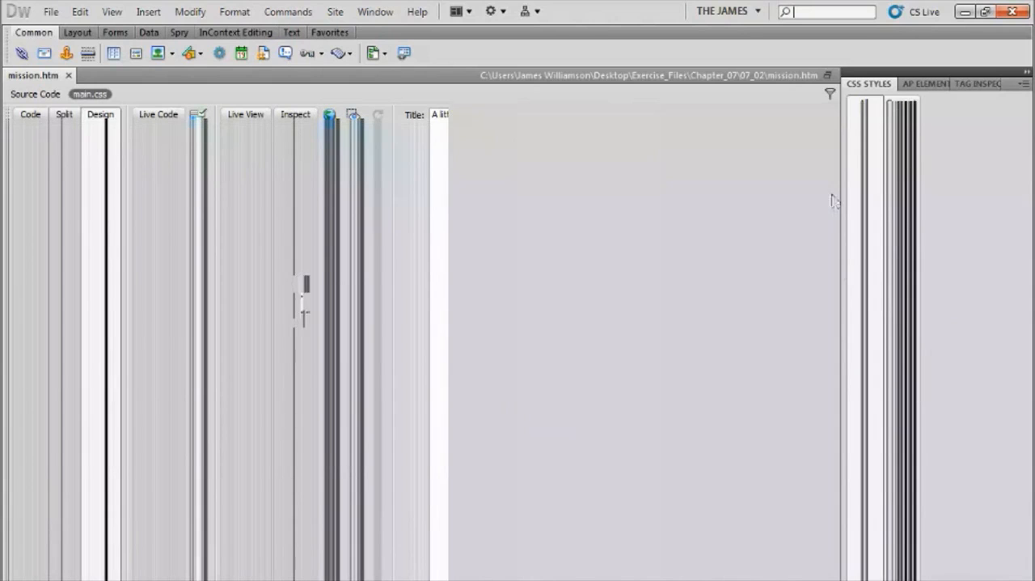
mouse_move(833, 195)
left_mouse_down()
mouse_move(846, 331)
mouse_move(844, 190)
left_mouse_up()
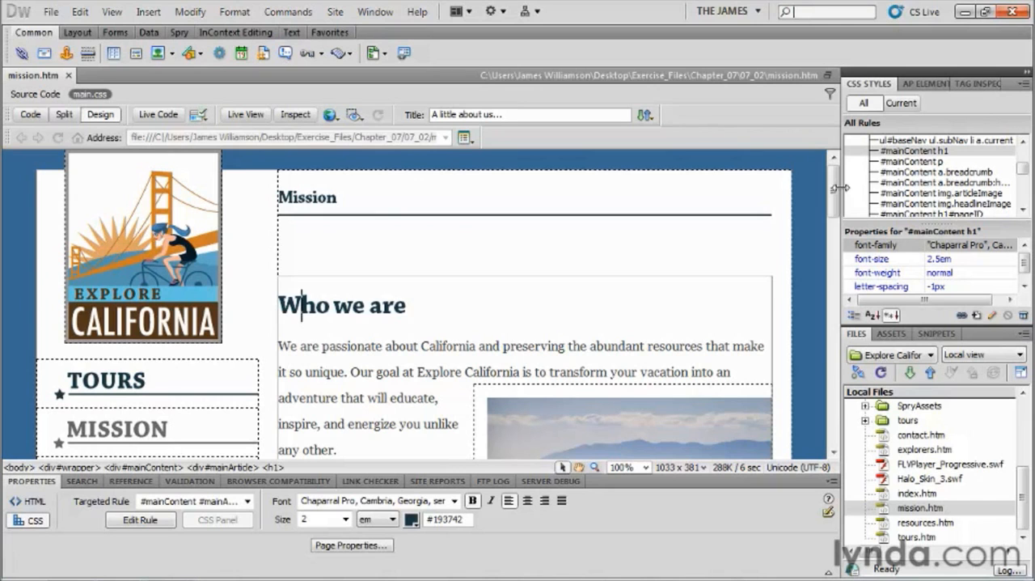
left_click_drag(841, 188, 850, 335)
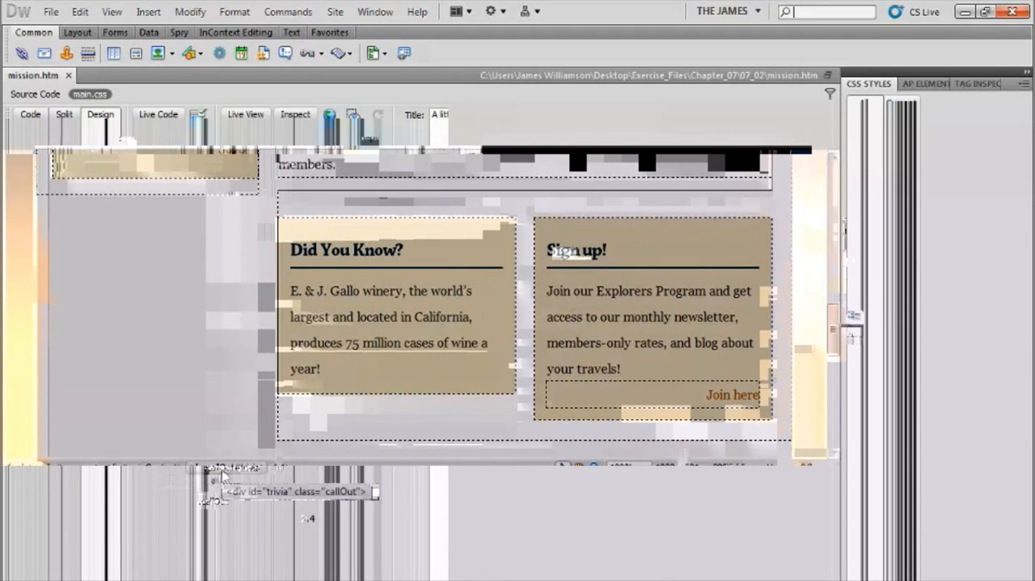
left_click(566, 250)
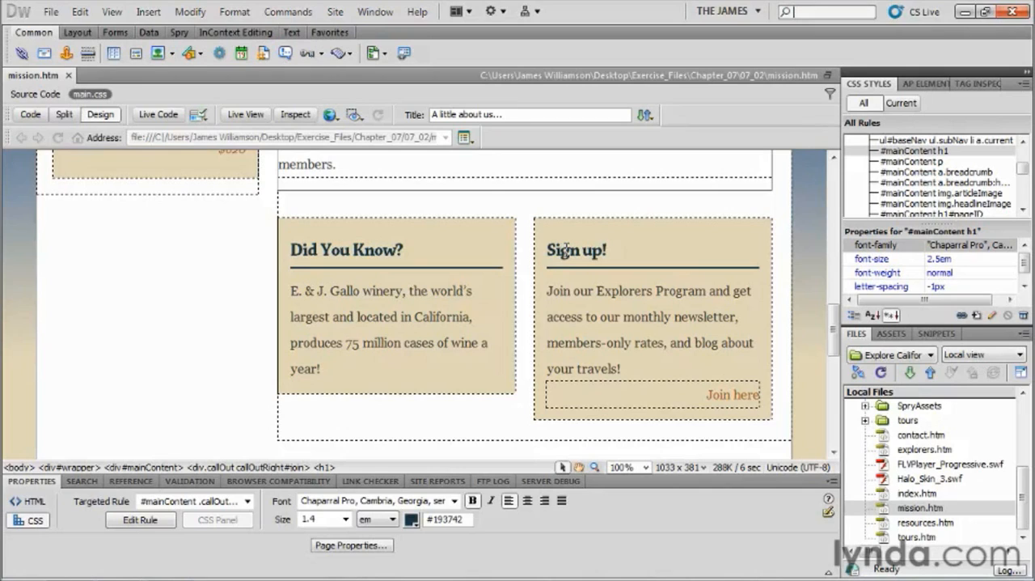
Use the Code Navigator on the "Did You Know?" heading to open the #mainContent .callOut h1 rule in code.
left_click(360, 254)
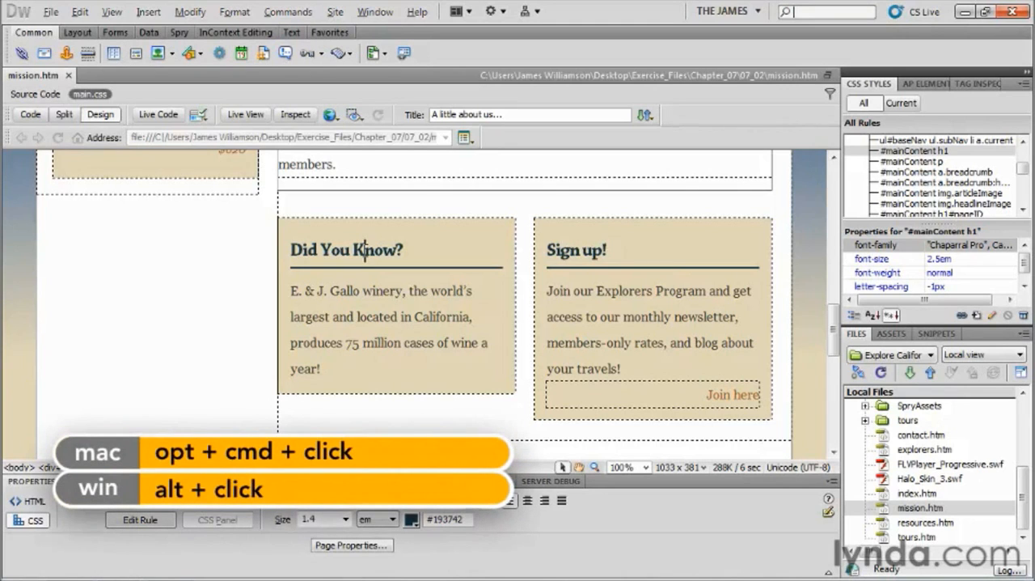
left_click(365, 251, "alt")
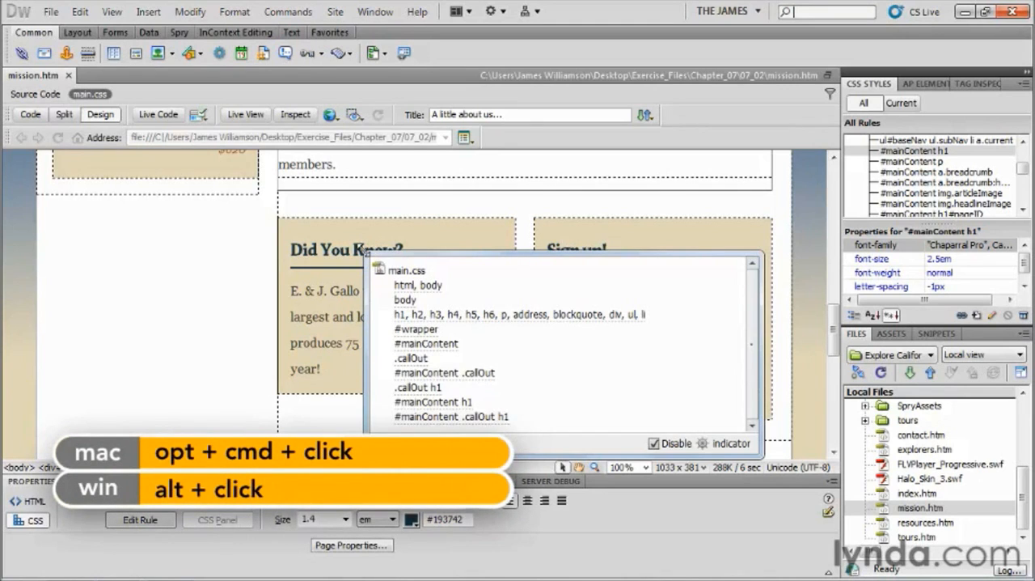
mouse_move(473, 419)
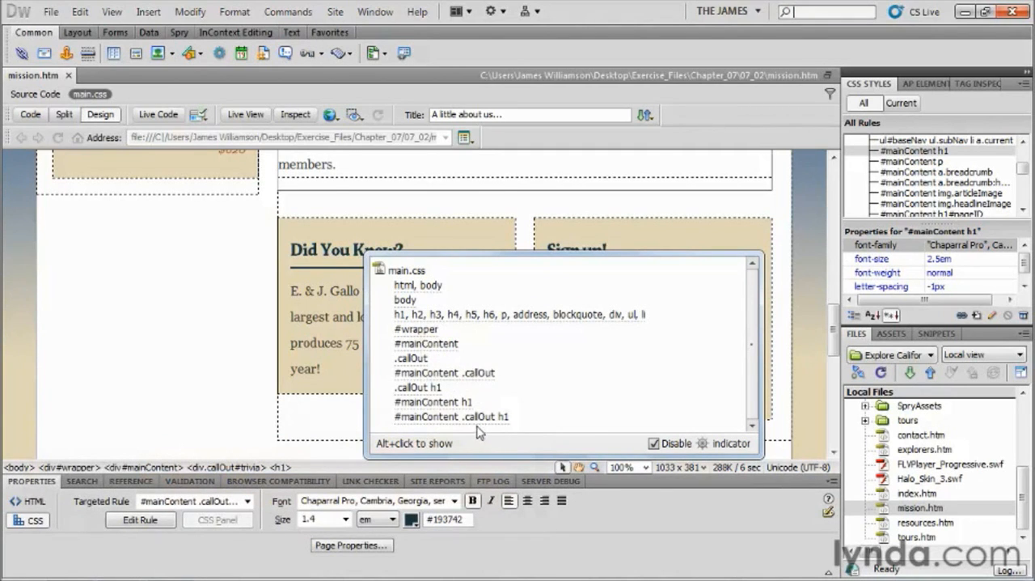
mouse_move(439, 418)
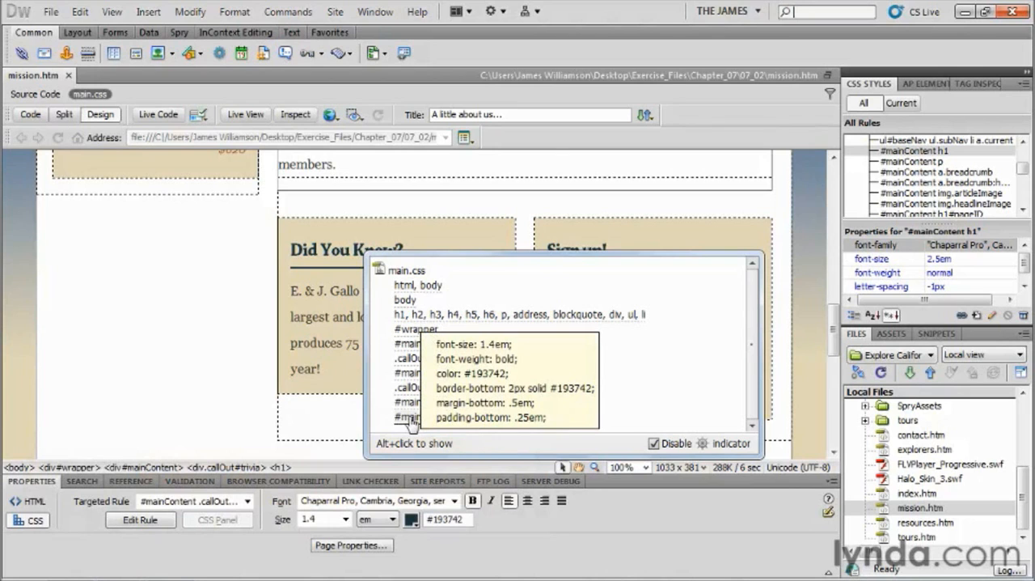
left_click(410, 419)
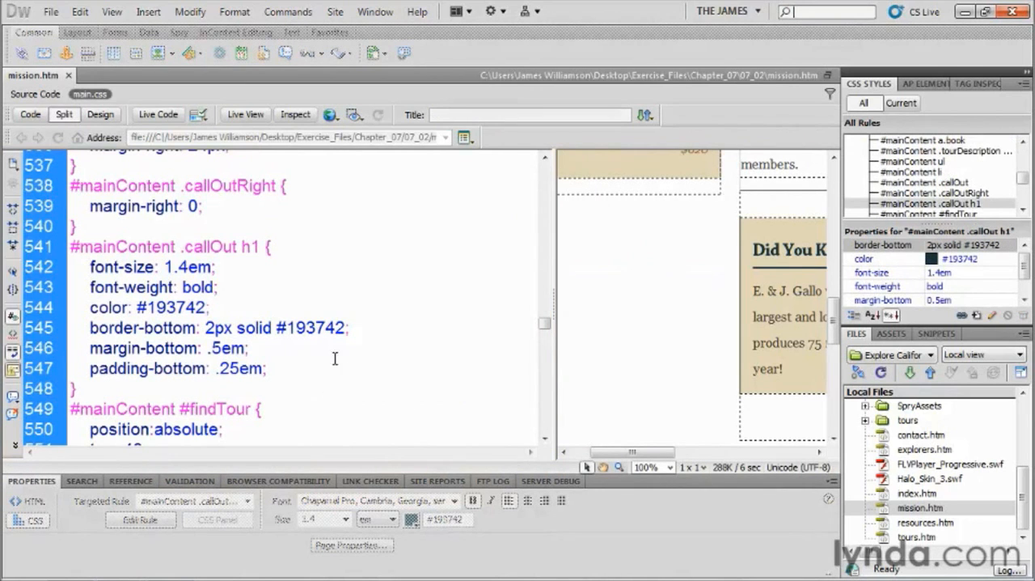
Add a font-family property on a new line after padding-bottom in the #mainContent .callOut h1 rule.
left_click(275, 369)
key("Return")
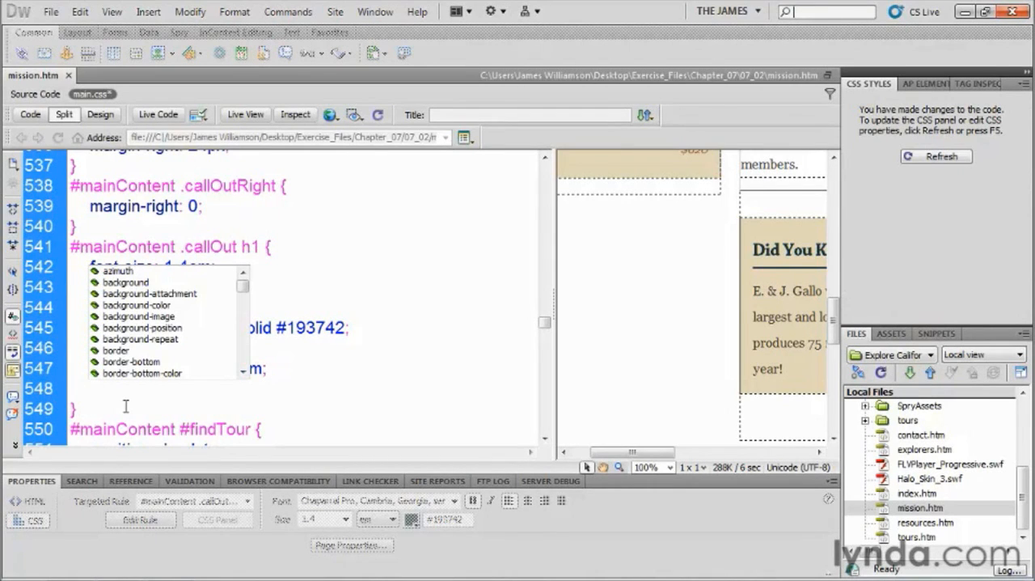
type("font")
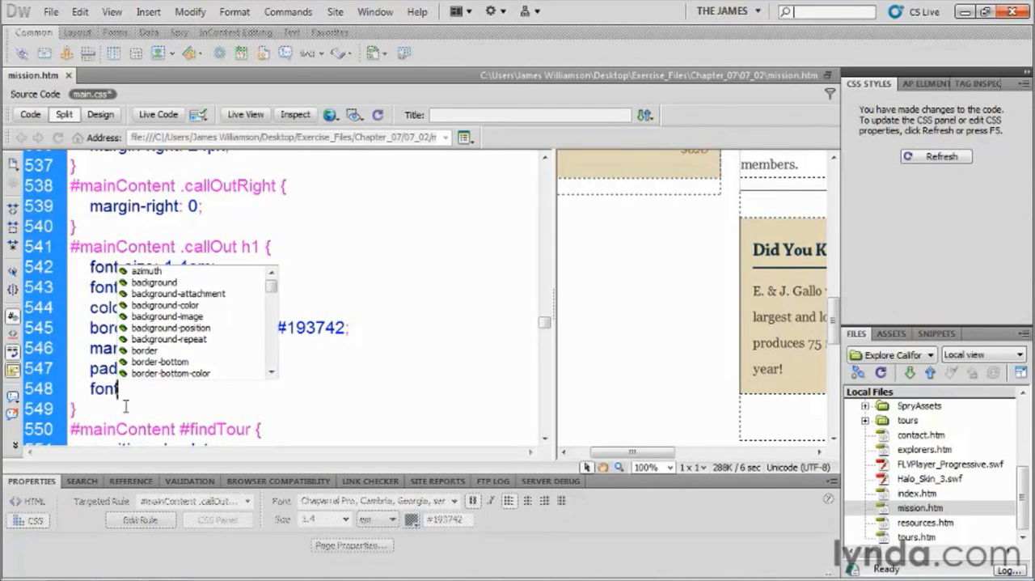
type("-fa")
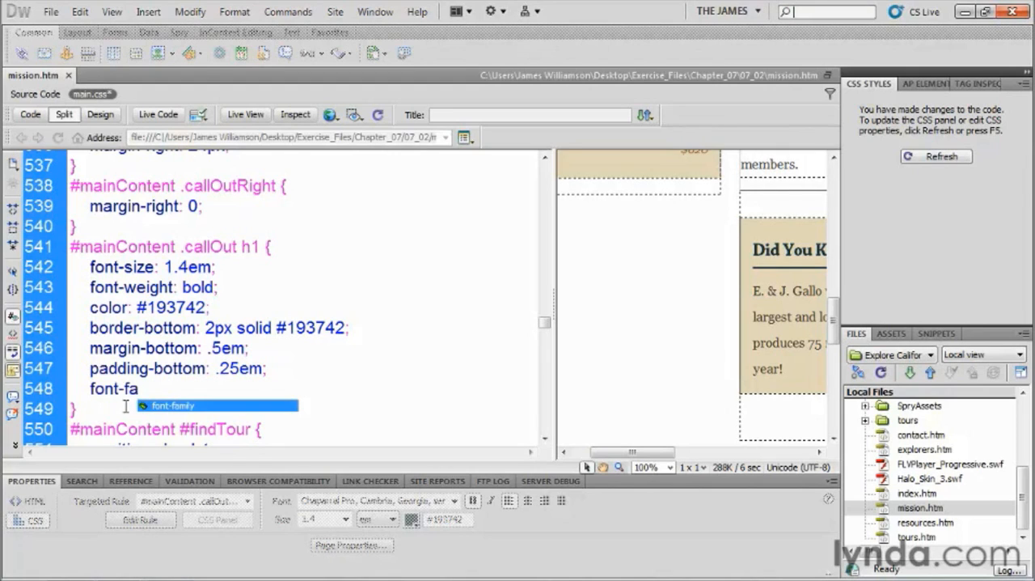
key("Return")
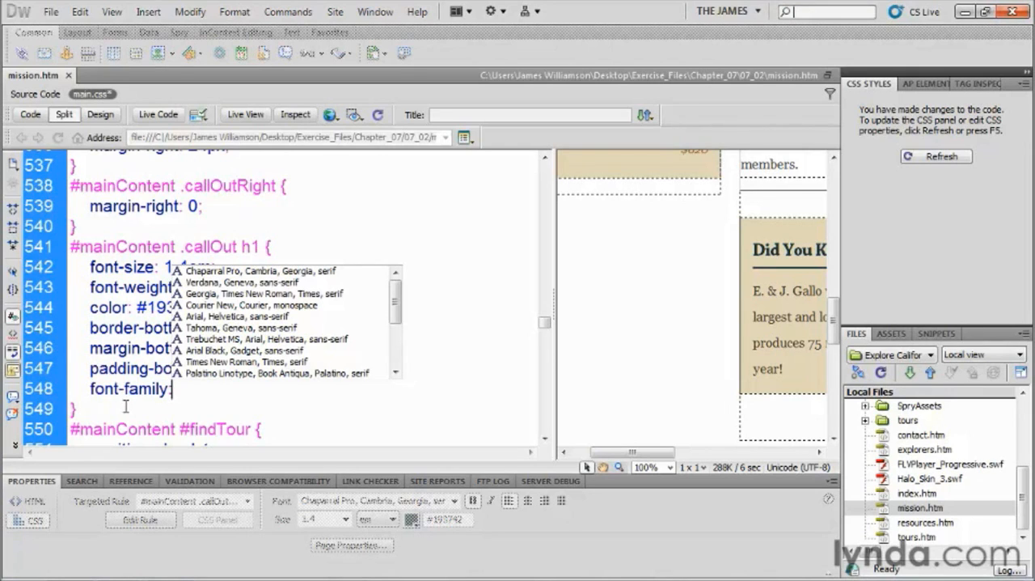
Enter "Franklin Gothic Medium" in double quotes as the first font of the callout heading's font-family value.
type("'")
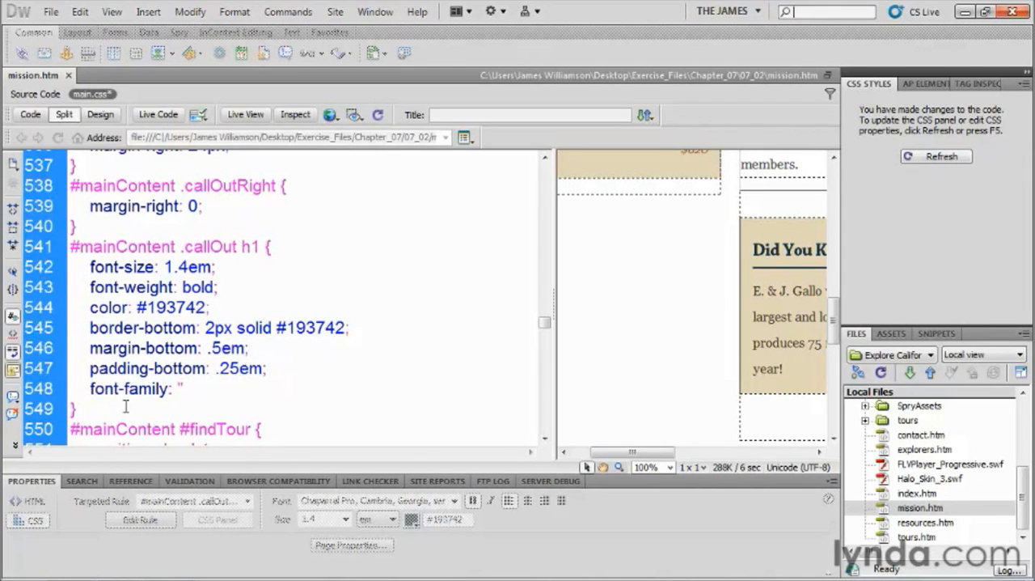
type("Franklin ")
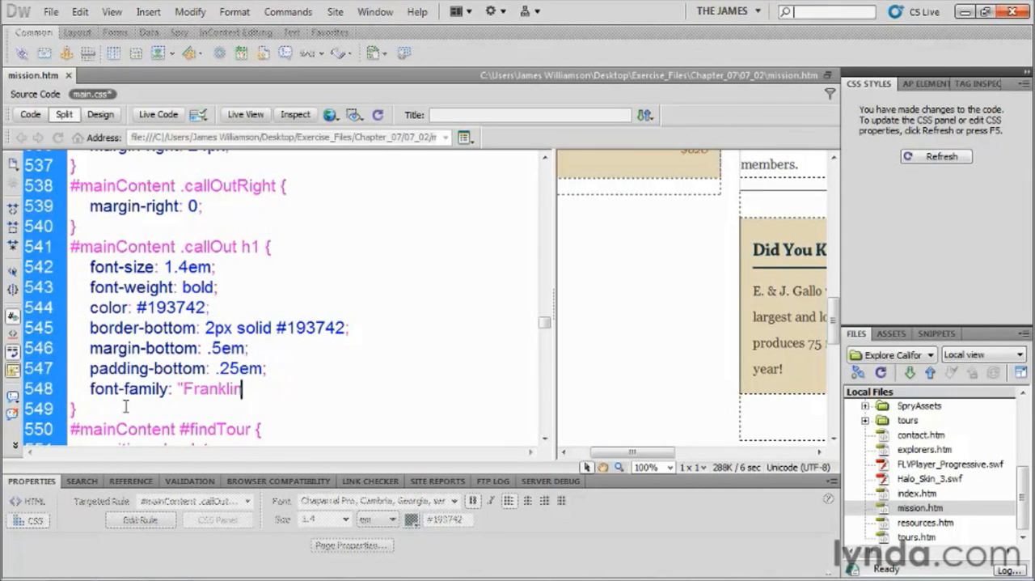
type("Gothic Me")
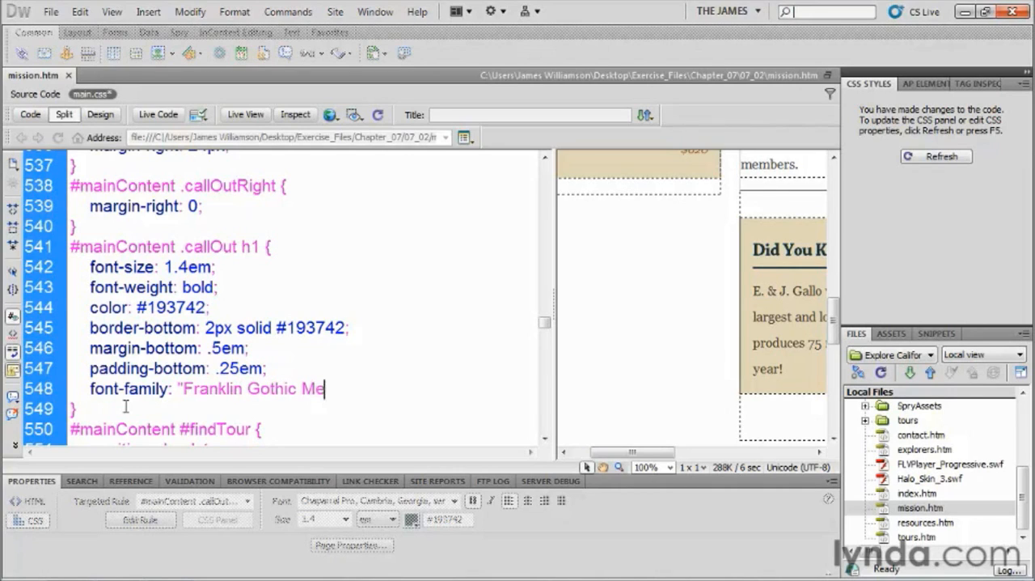
type("dium\"")
type(";")
type(",\"Aria")
type("l")
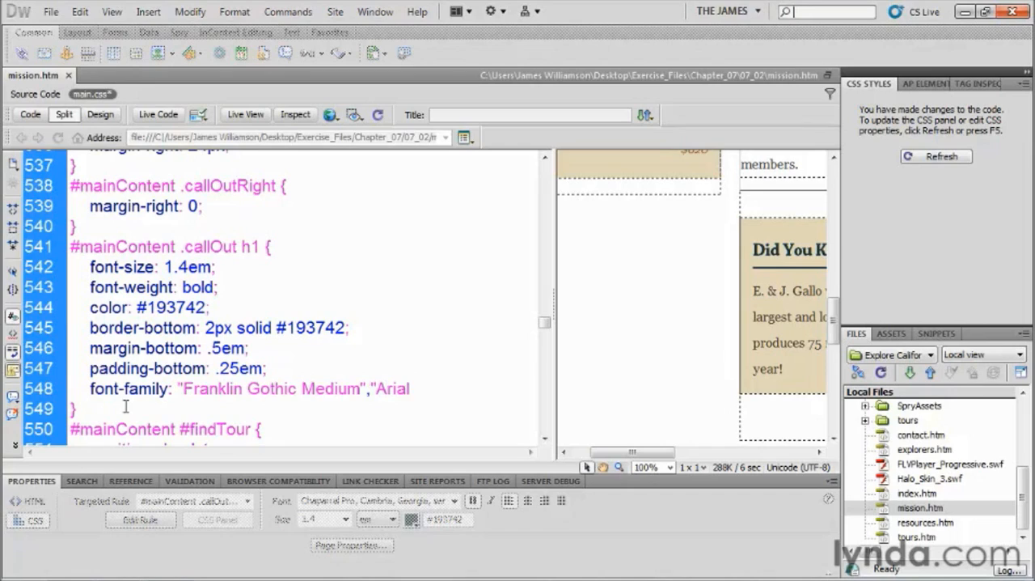
type(" Narrow Bold\"")
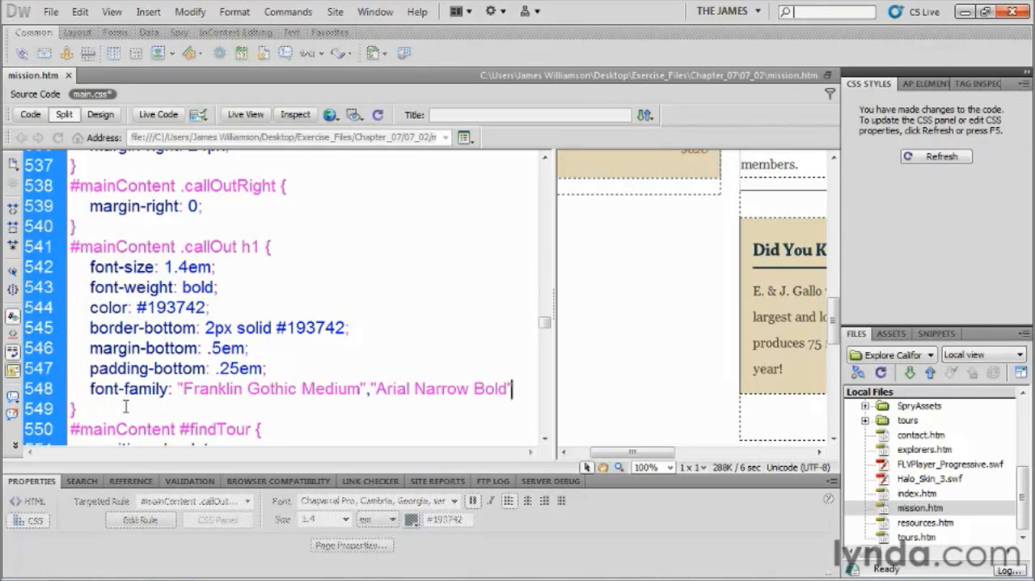
Add "Arial Narrow Bold", Arial, sans_serif as the fallback fonts and end the font-family declaration with a semicolon.
type(",Arial,")
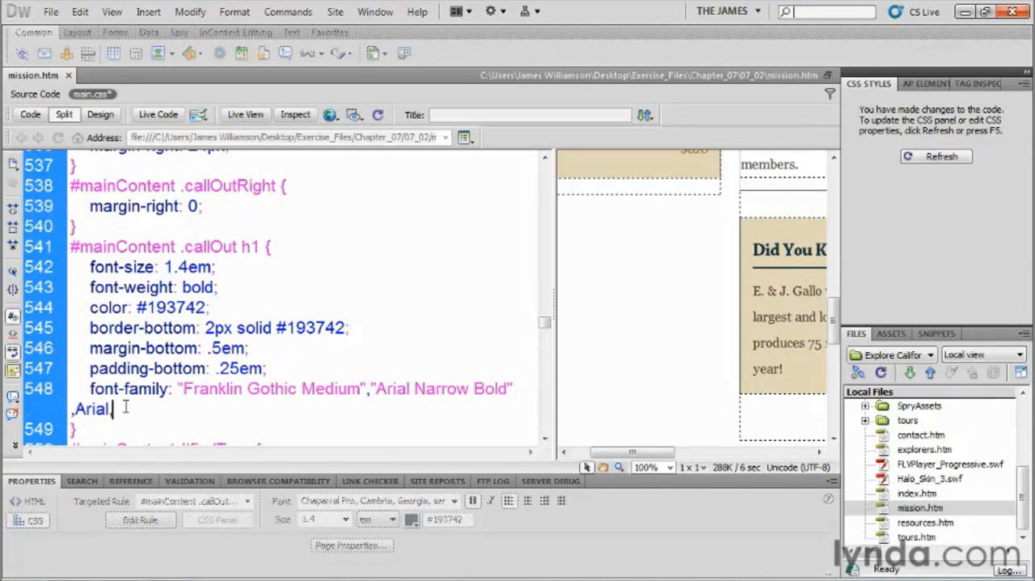
type(" sans_serif;")
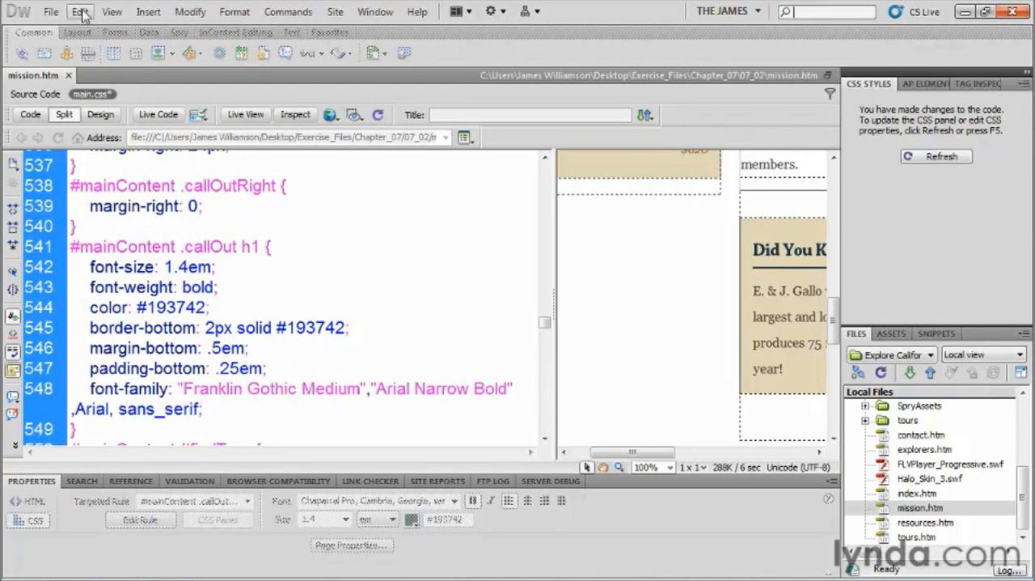
Save the main.css changes and show the page in Design view.
left_click(50, 11)
left_click(80, 187)
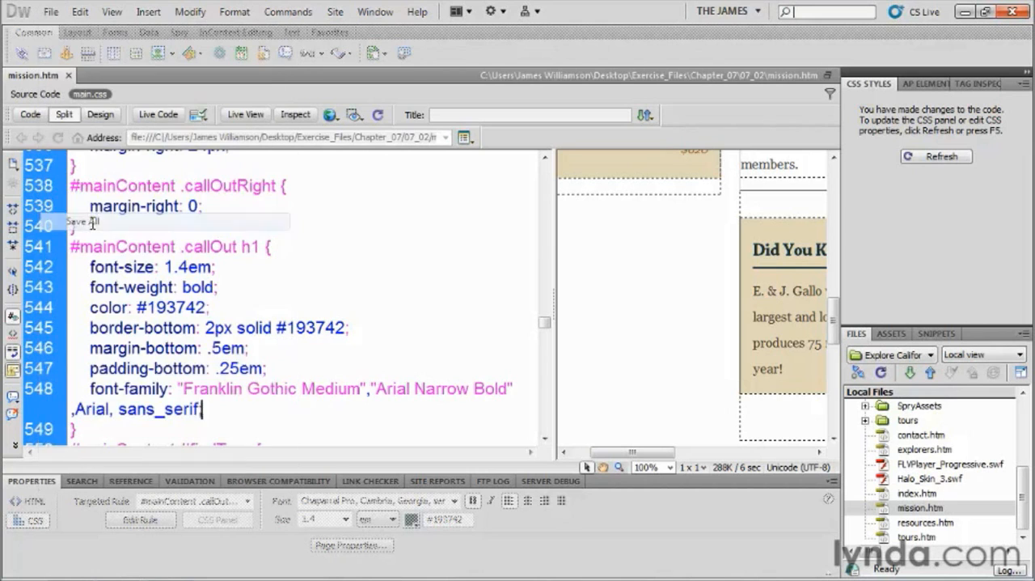
left_click(100, 114)
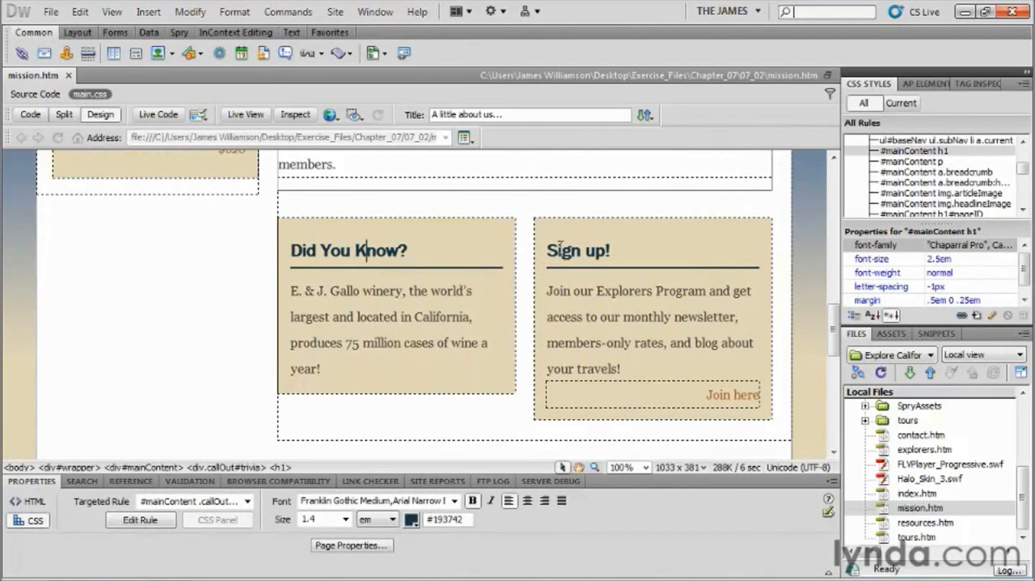